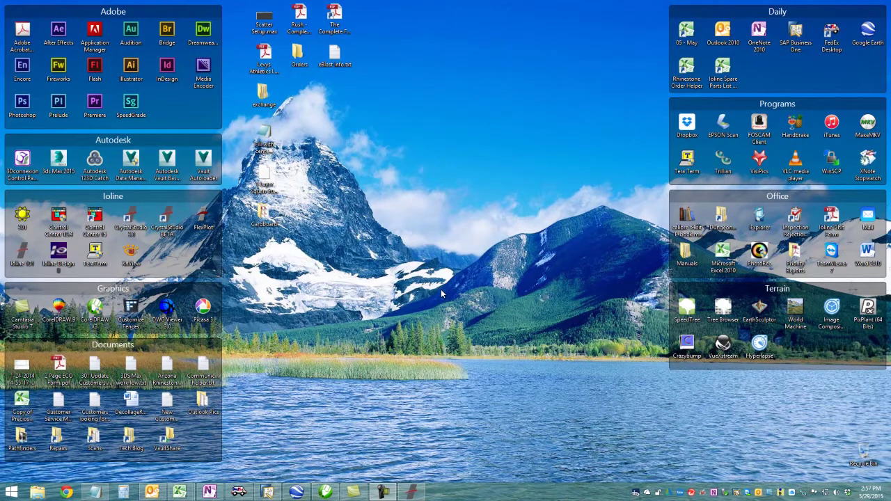
- Import Heart.png from the Plots folder into the blank CorelDRAW drawing
left_click(327, 492)
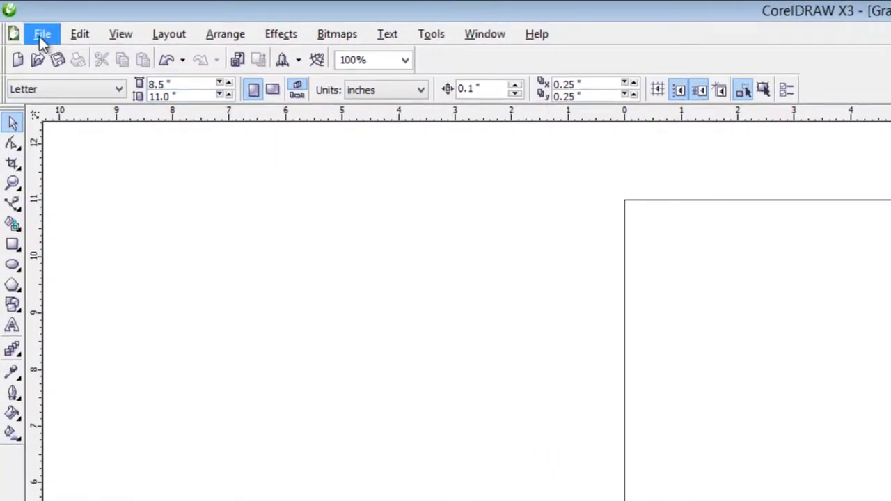
left_click(40, 34)
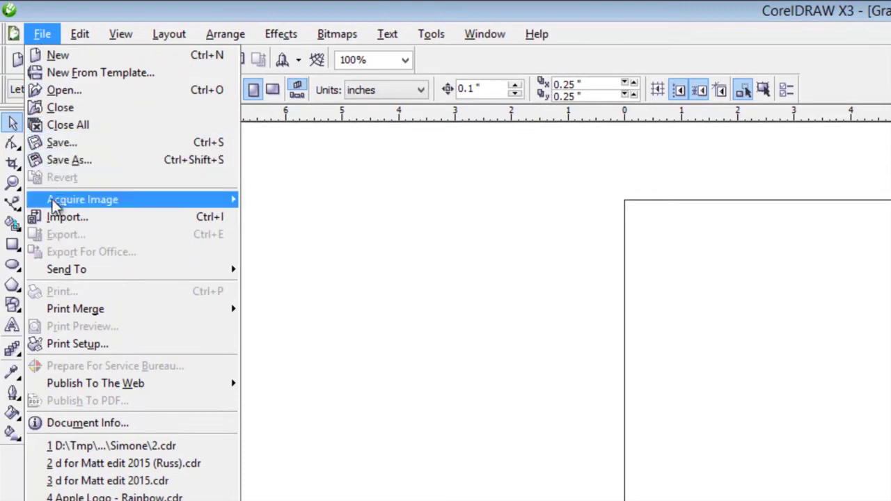
left_click(56, 218)
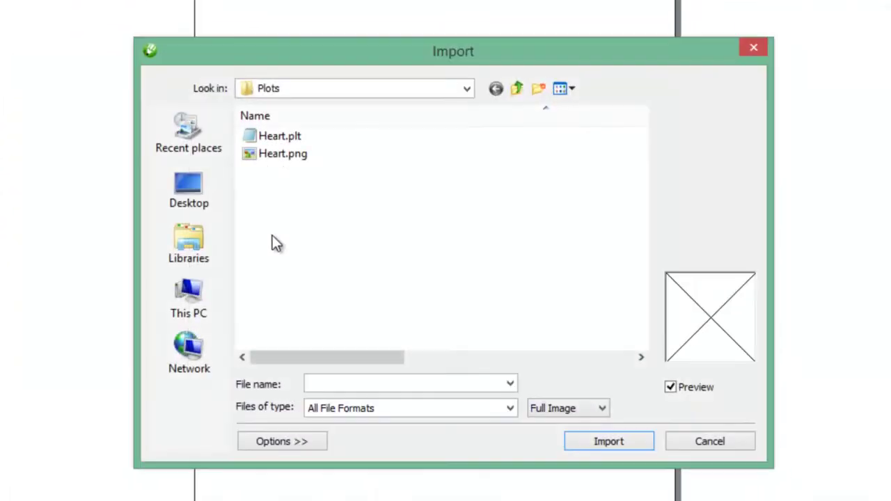
left_click(275, 155)
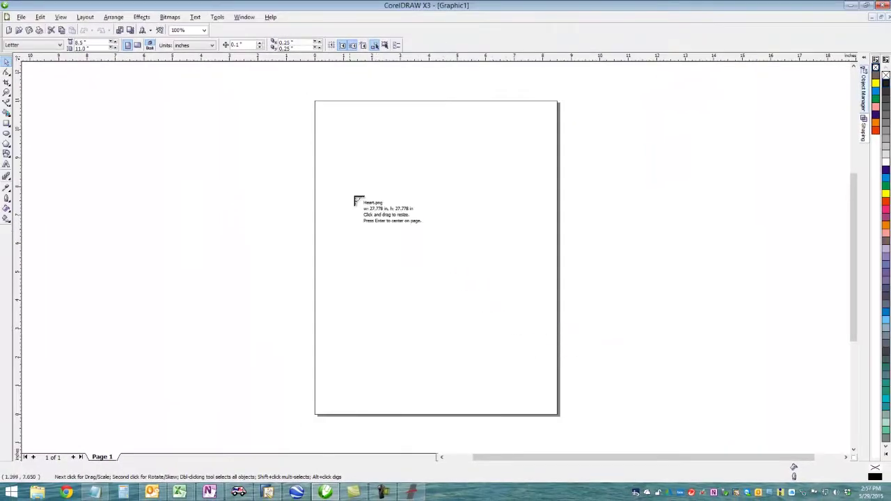
- Place the heart bitmap on the Letter page, scaled down to about 2.36 × 2.36 inches
left_click(270, 117)
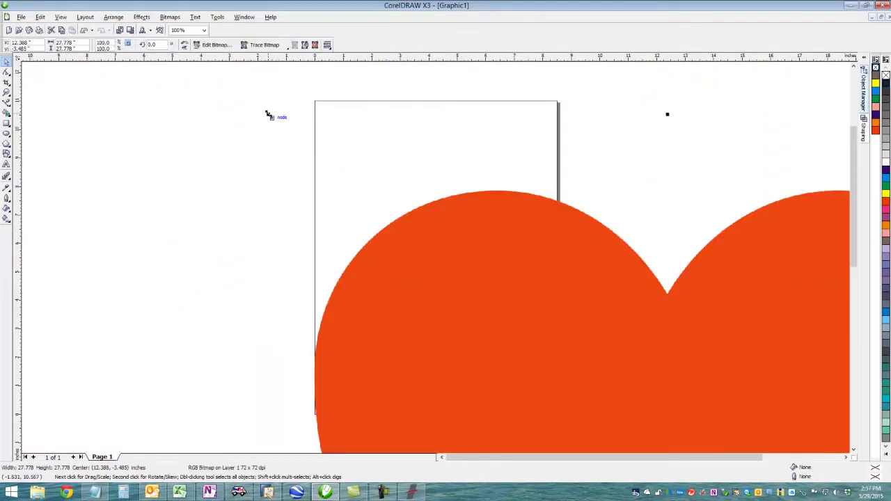
left_click_drag(266, 113, 502, 315)
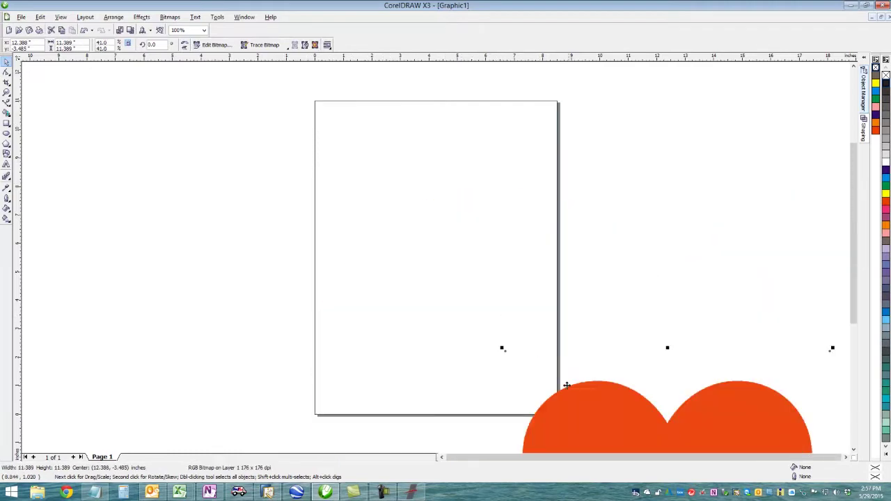
left_click_drag(584, 401, 341, 146)
left_click_drag(270, 94, 390, 202)
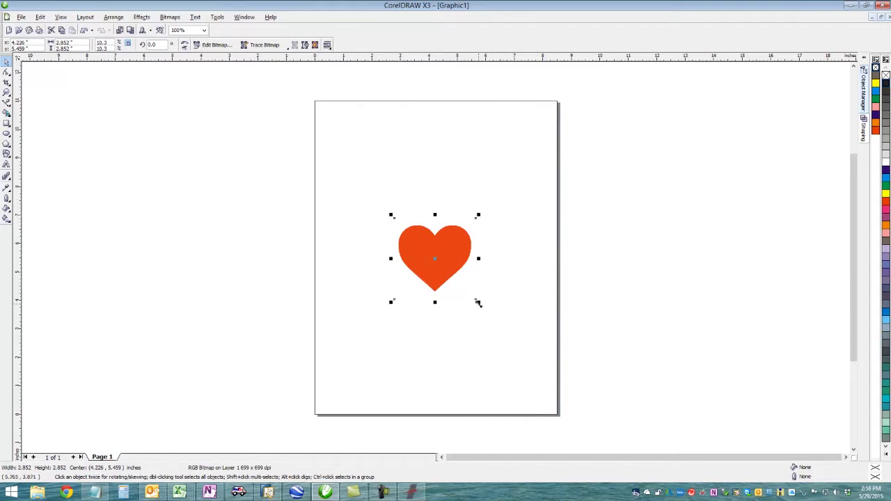
left_click_drag(477, 303, 471, 295)
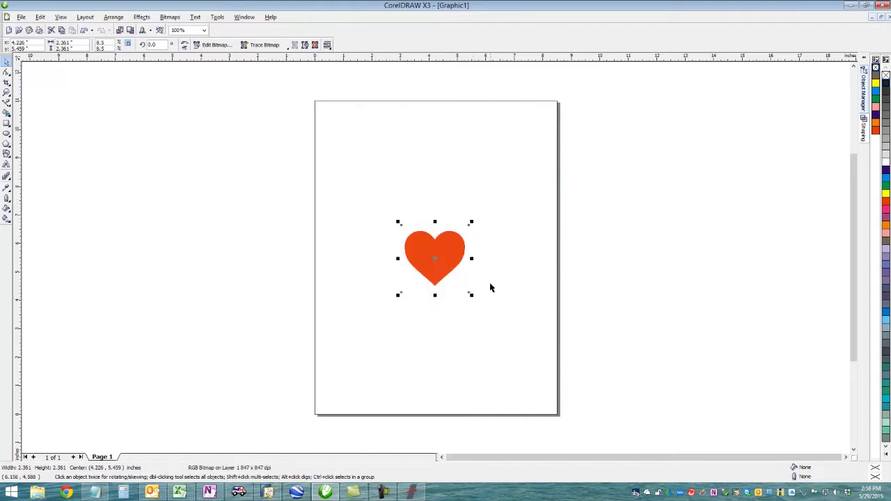
left_click(493, 285)
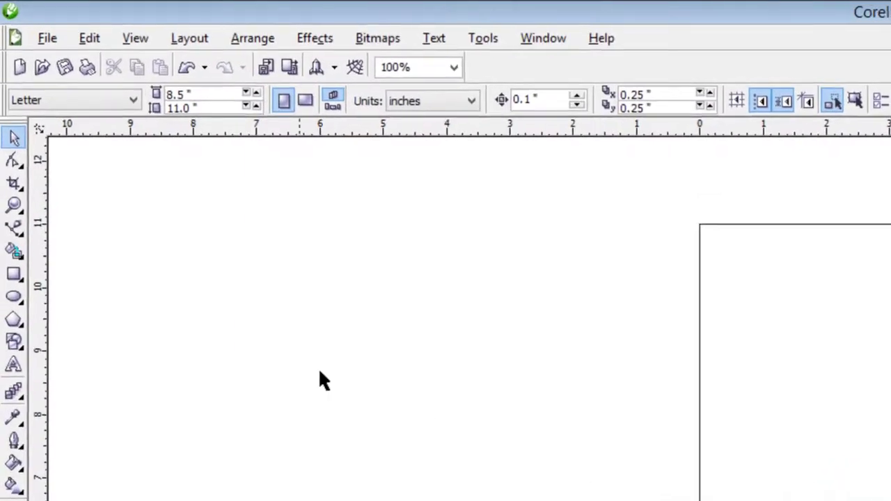
- Zoom to 638% around the heart's top edge and pick the Bezier tool
left_click(14, 204)
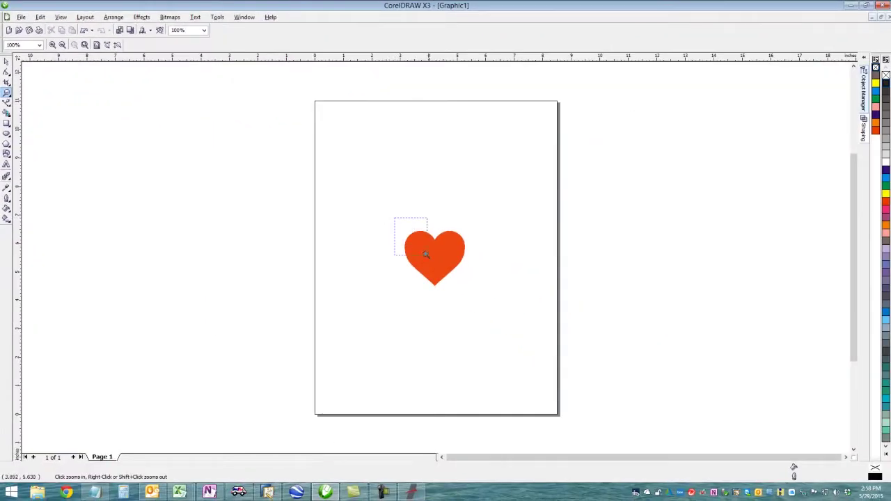
left_click_drag(426, 255, 478, 298)
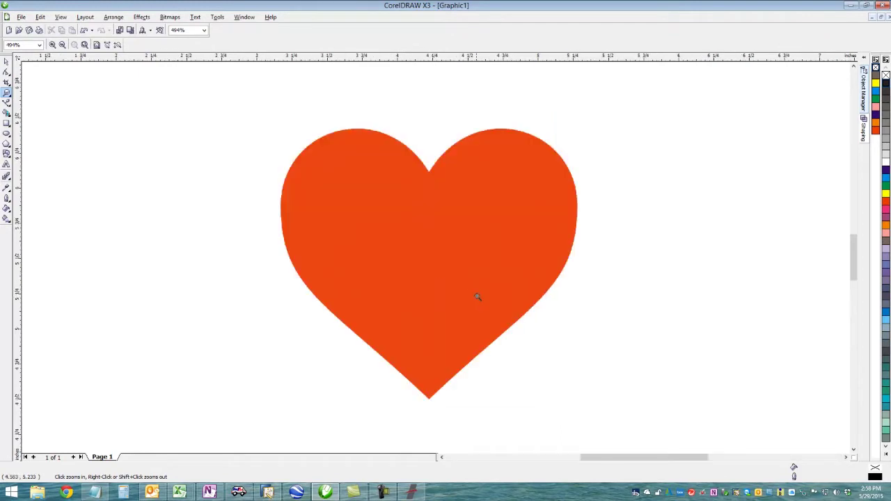
left_click_drag(251, 123, 604, 412)
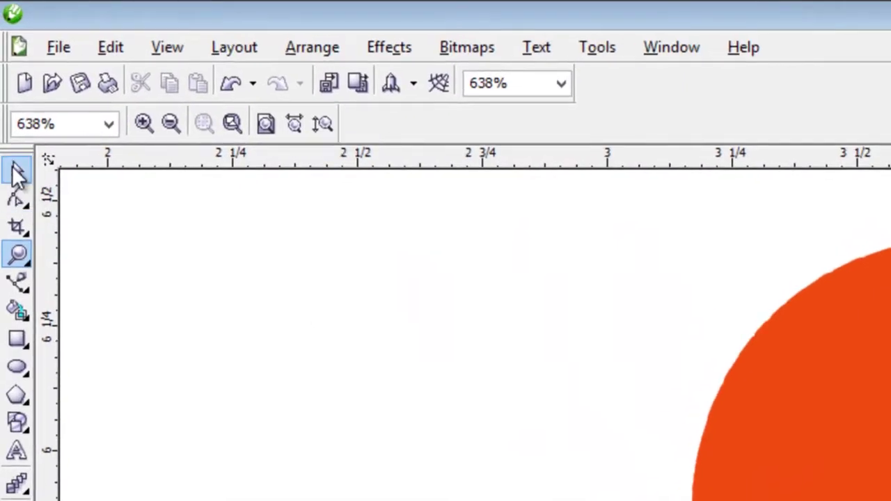
left_click(6, 62)
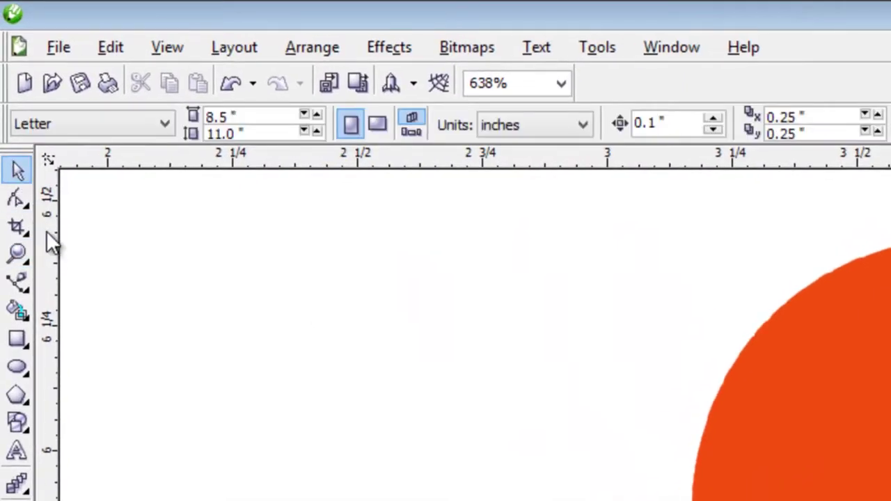
left_click(18, 283)
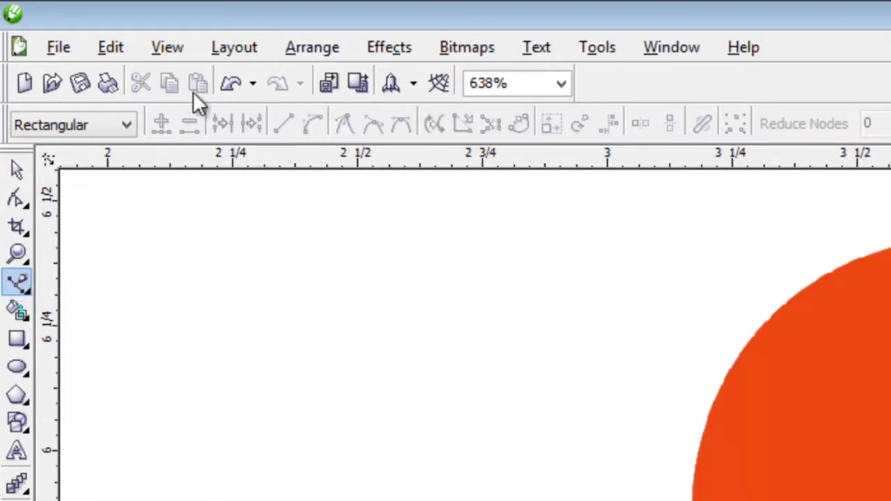
left_click(167, 48)
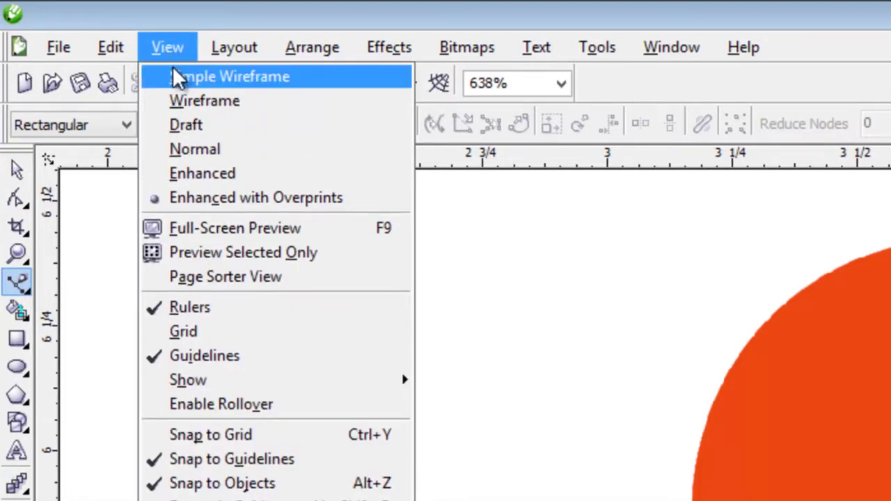
- Switch to Simple Wireframe view and start a Bezier curve from the notch over the right lobe
left_click(225, 76)
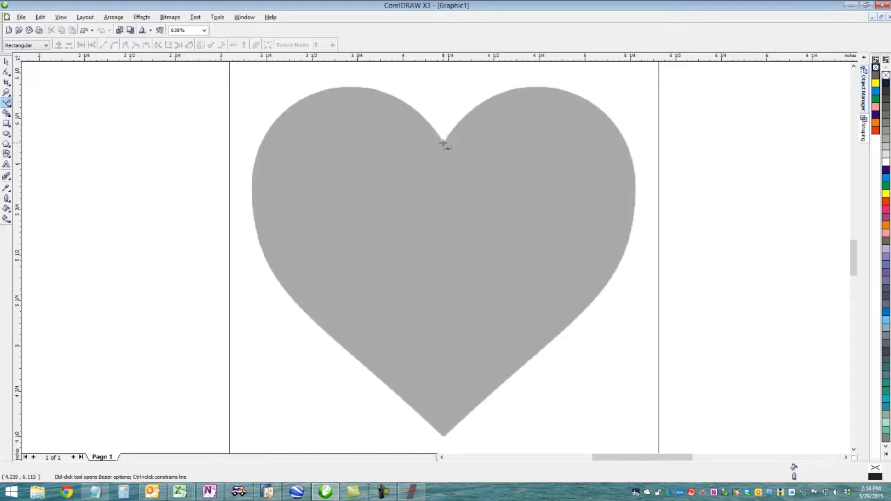
left_click(535, 87)
left_click_drag(584, 89, 593, 89)
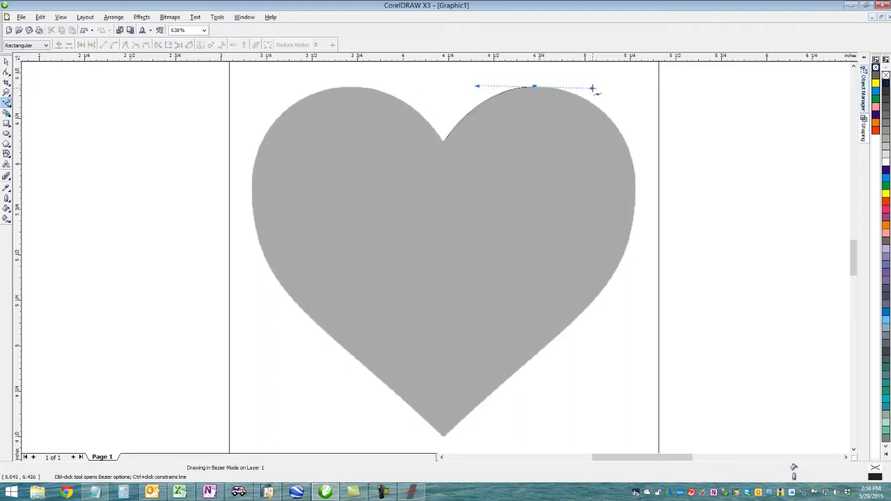
left_click_drag(592, 88, 592, 88)
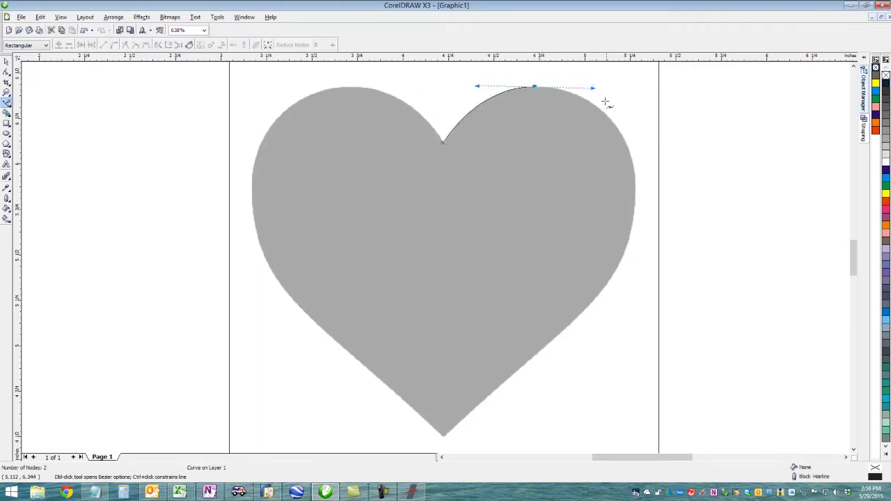
- Continue the curve down the right edge to the bottom point, a five-node 1.049 × 1.918 in curve
left_click(626, 144)
left_click_drag(632, 155, 633, 161)
left_click_drag(586, 308, 522, 370)
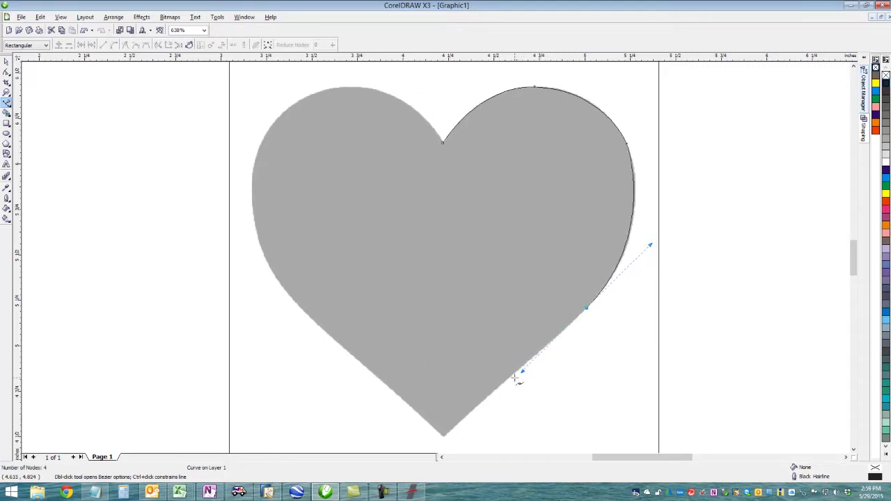
left_click(442, 435)
left_click(7, 63)
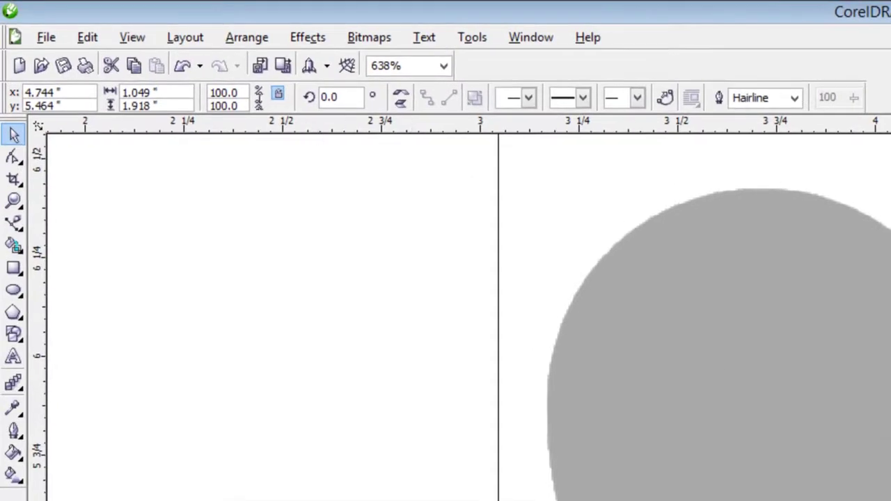
- Copy and paste the traced right-half curve
left_click(86, 39)
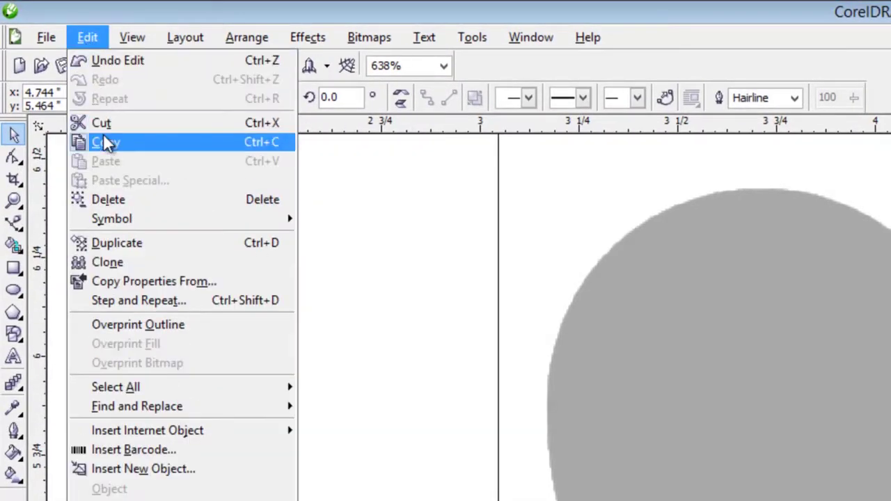
left_click(104, 143)
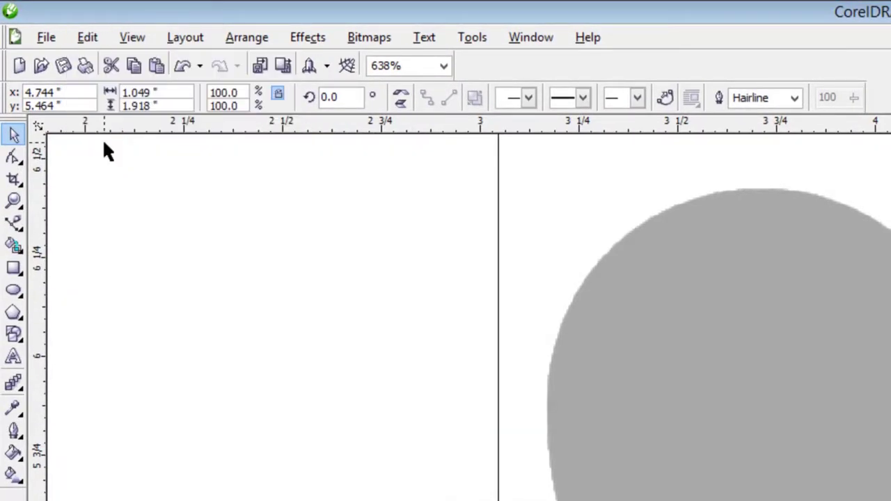
left_click(86, 39)
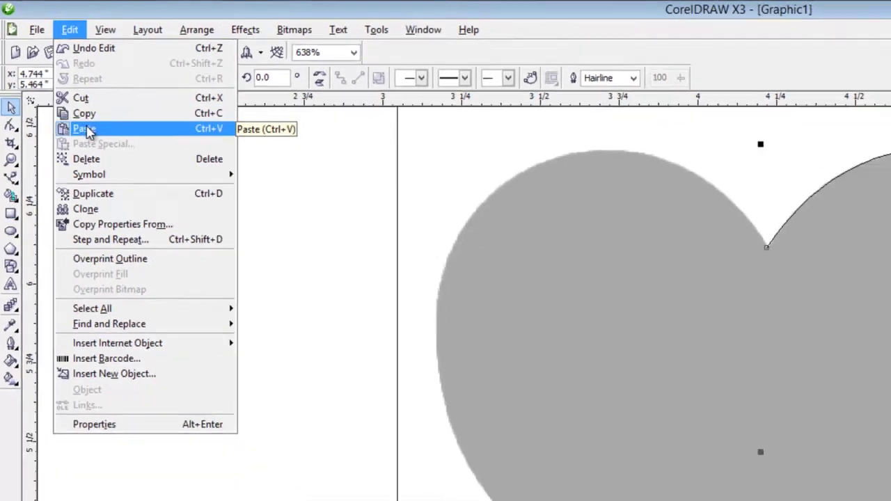
left_click(108, 161)
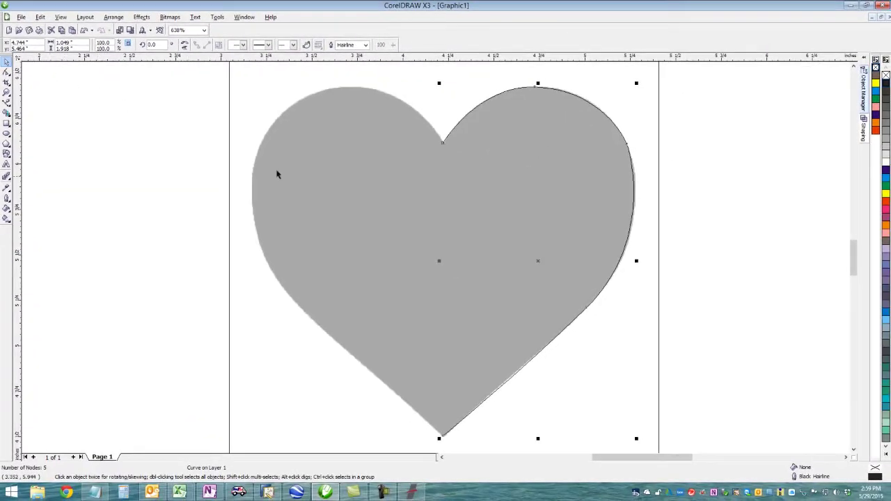
- Mirror the pasted copy horizontally and align it over the heart's left half
left_click_drag(538, 260, 316, 258)
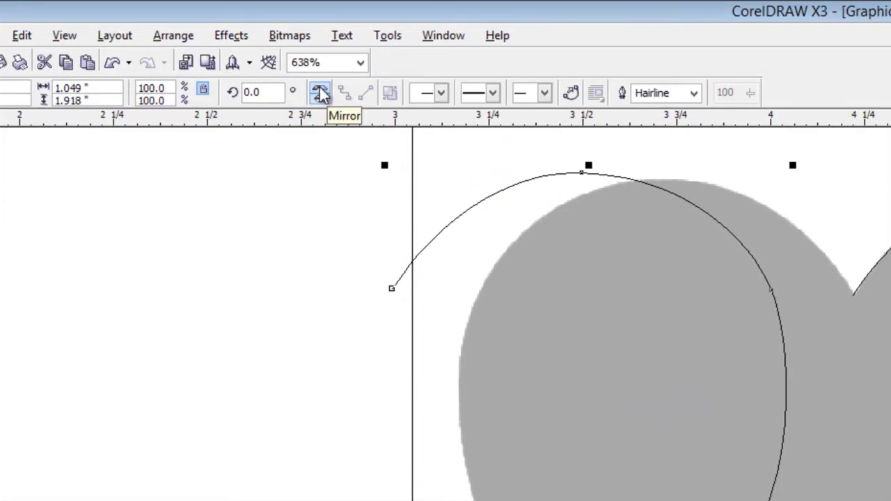
left_click(320, 93)
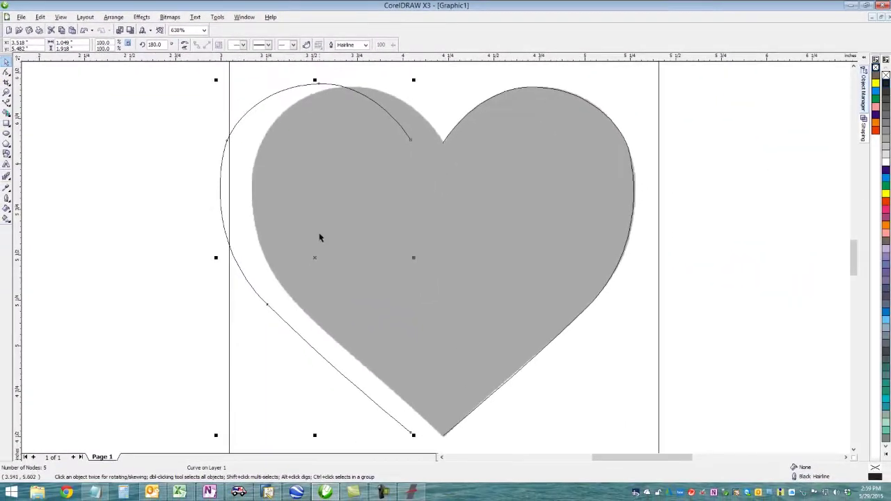
left_click_drag(314, 257, 349, 261)
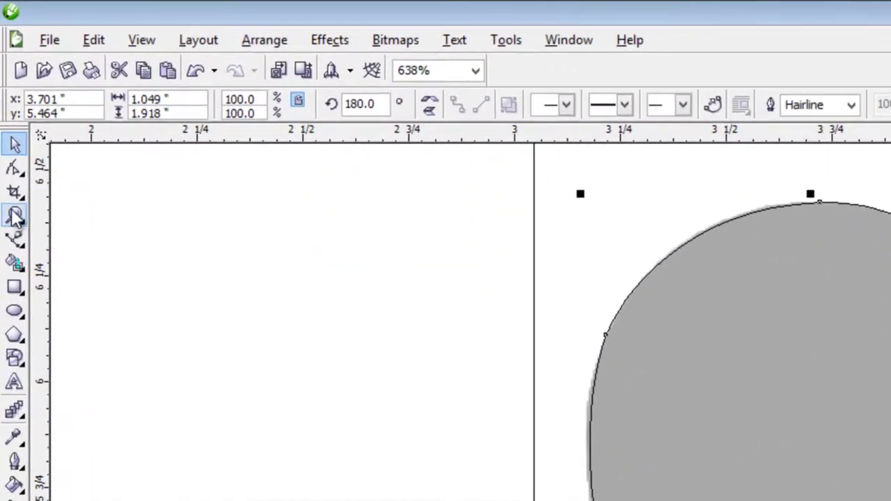
left_click(16, 218)
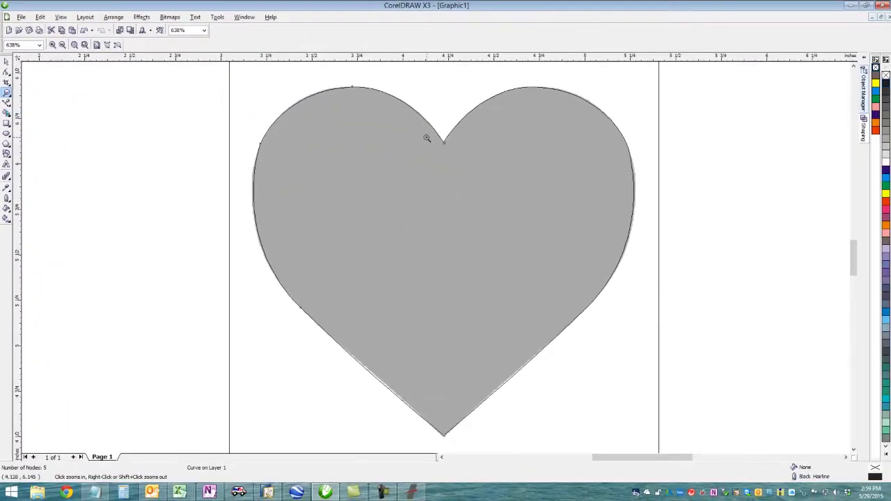
- Nudge one half left to close the gap, then combine both halves with Arrange > Combine
left_click_drag(439, 139, 454, 151)
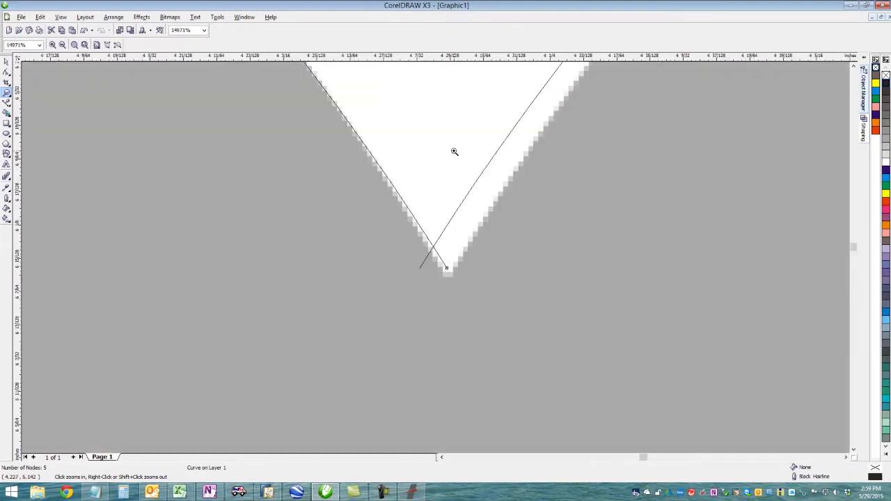
left_click(7, 62)
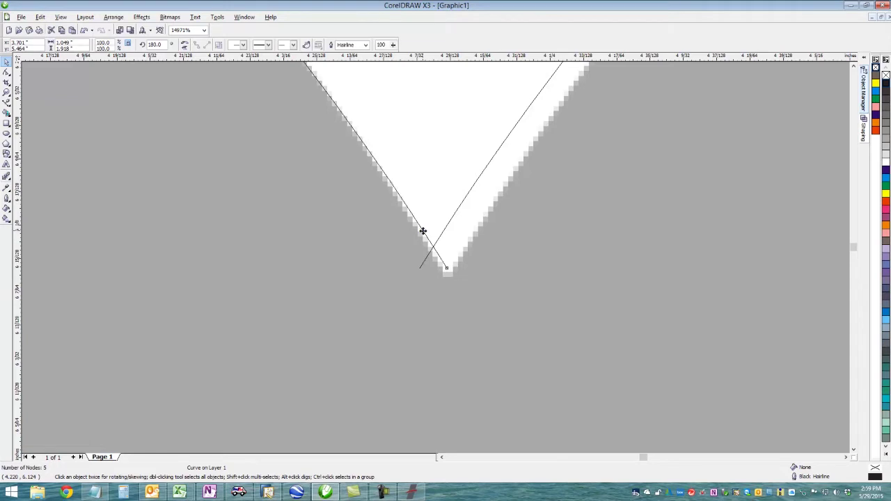
left_click_drag(423, 231, 396, 231)
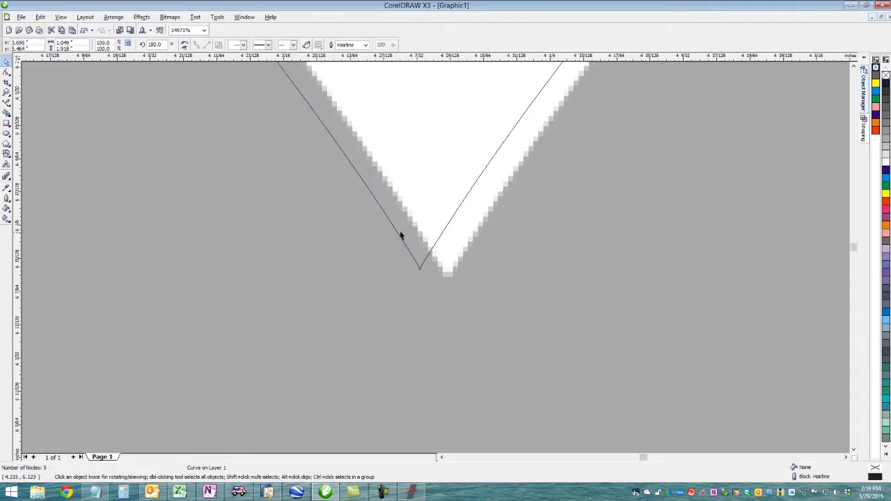
left_click(446, 226, "shift")
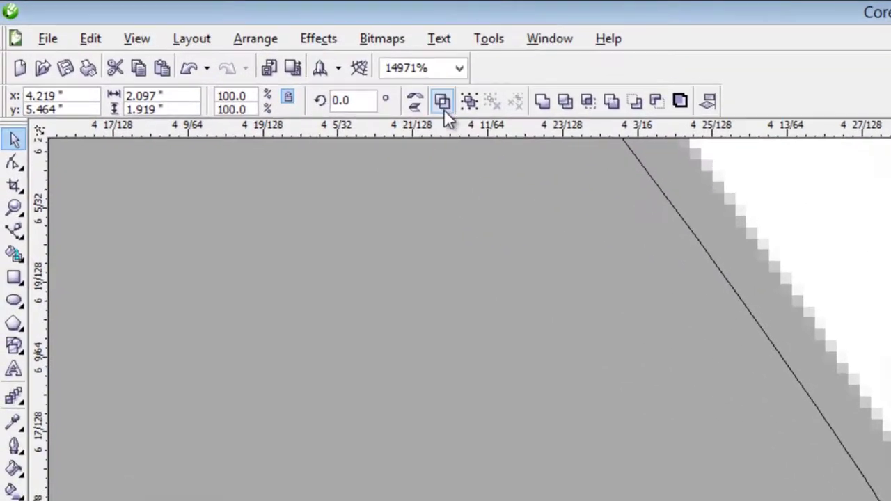
left_click(234, 39)
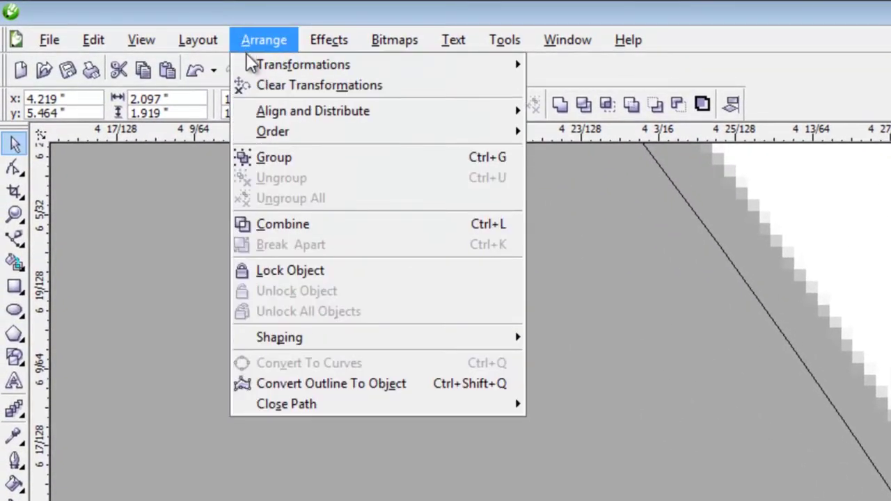
left_click(326, 228)
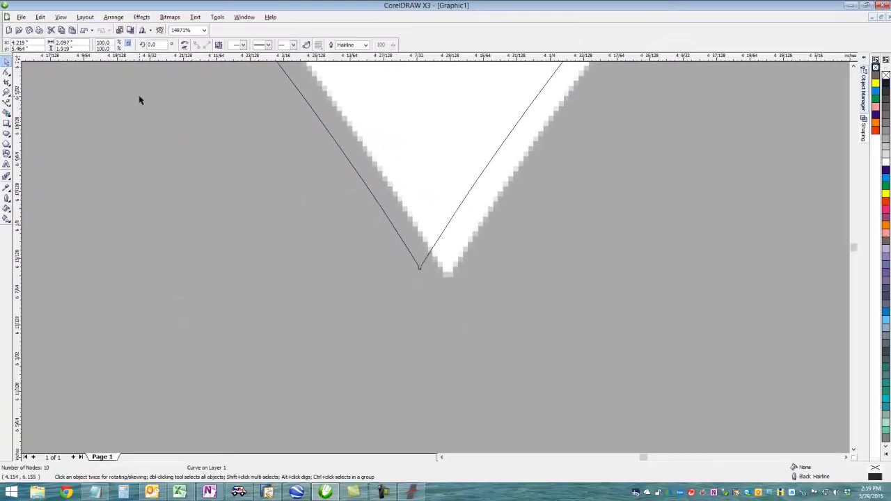
- Select the two end nodes at the notch with the Shape tool and join them
left_click(7, 73)
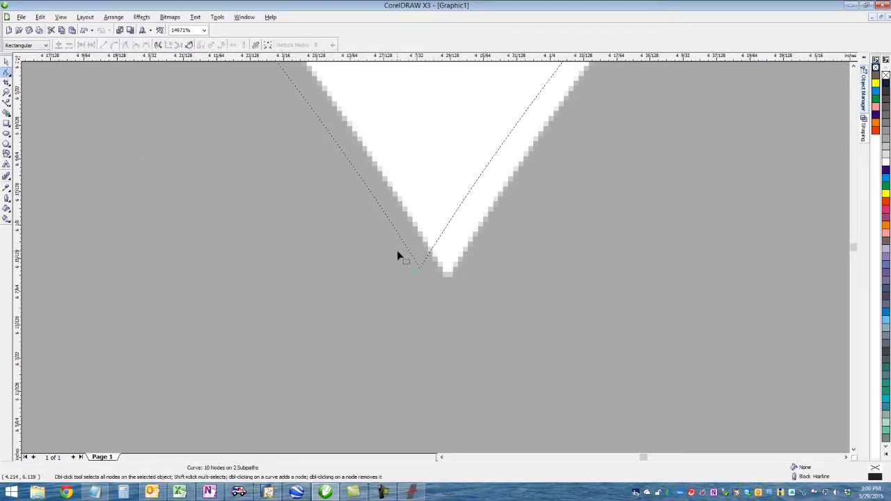
left_click_drag(398, 256, 444, 291)
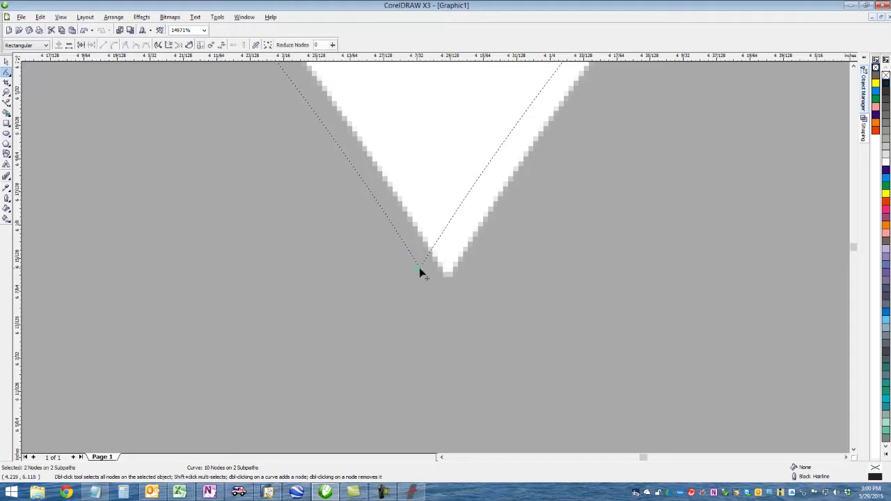
right_click(419, 267)
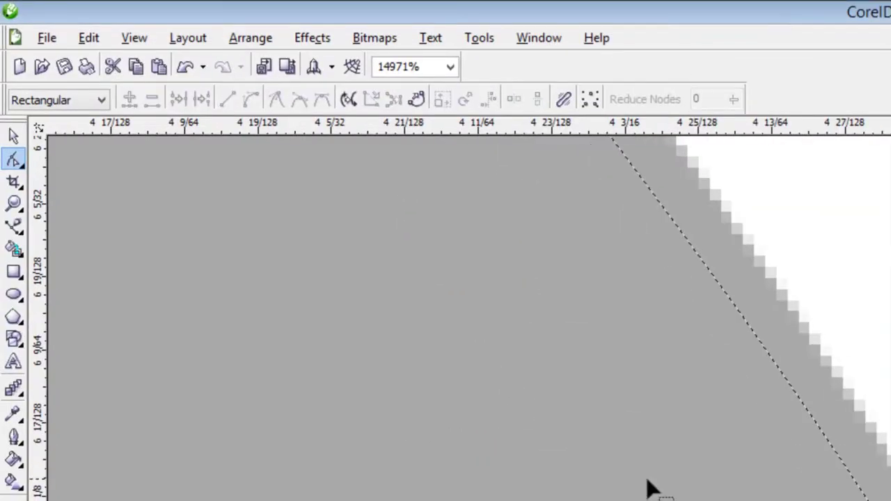
left_click(14, 202)
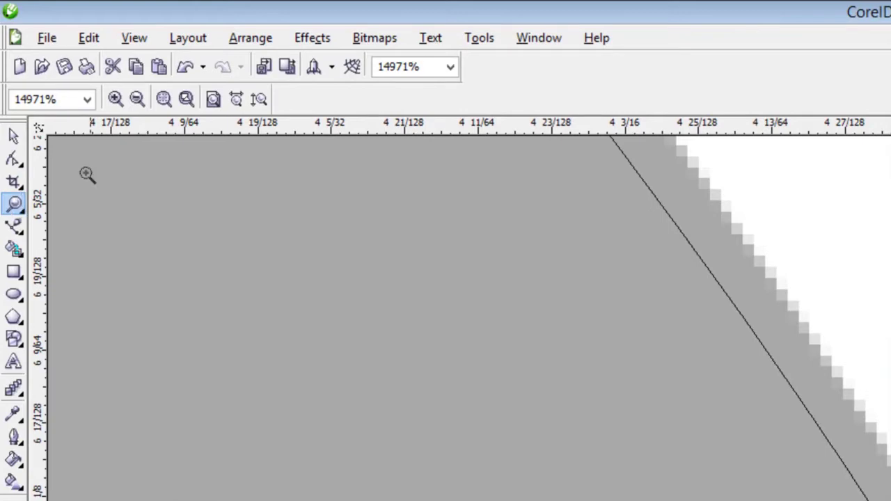
- Join the two bottom-tip nodes into one and pull it down onto the image's tip
left_click(188, 99)
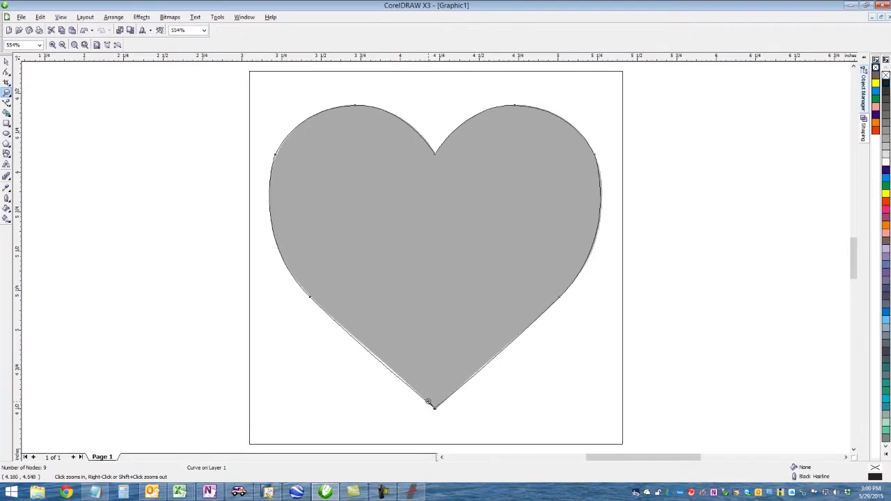
left_click_drag(443, 415, 443, 416)
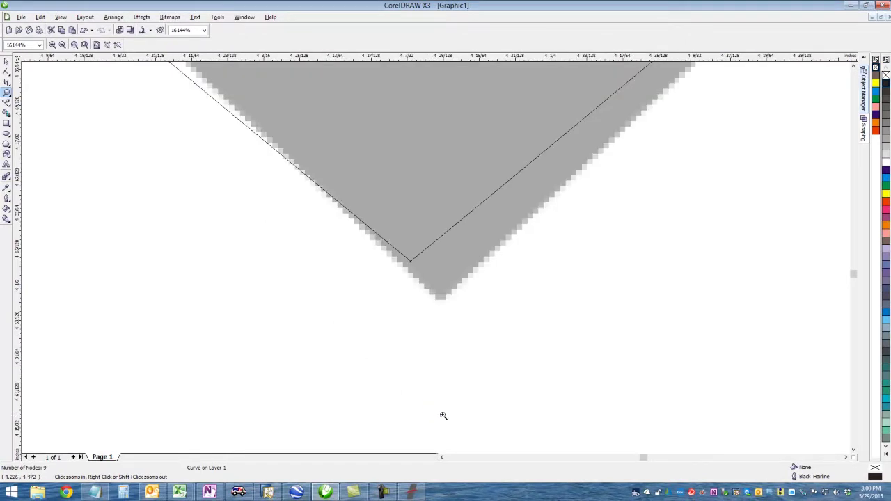
left_click(6, 72)
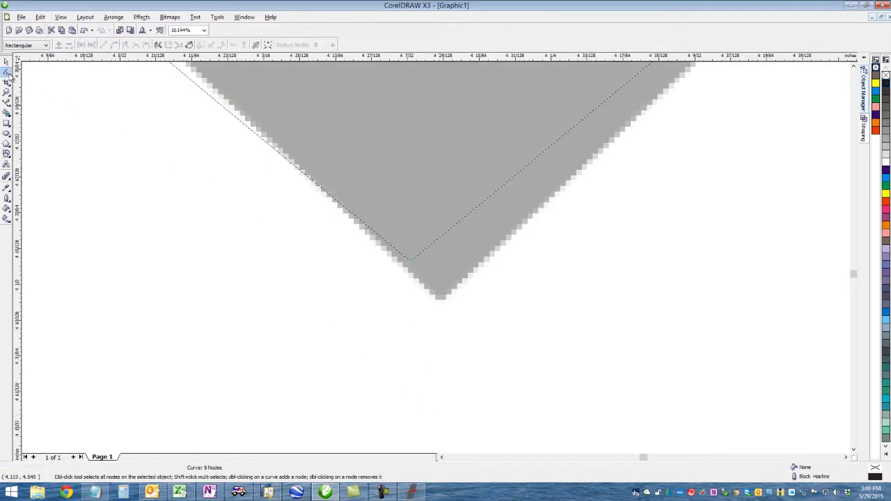
left_click_drag(378, 247, 437, 281)
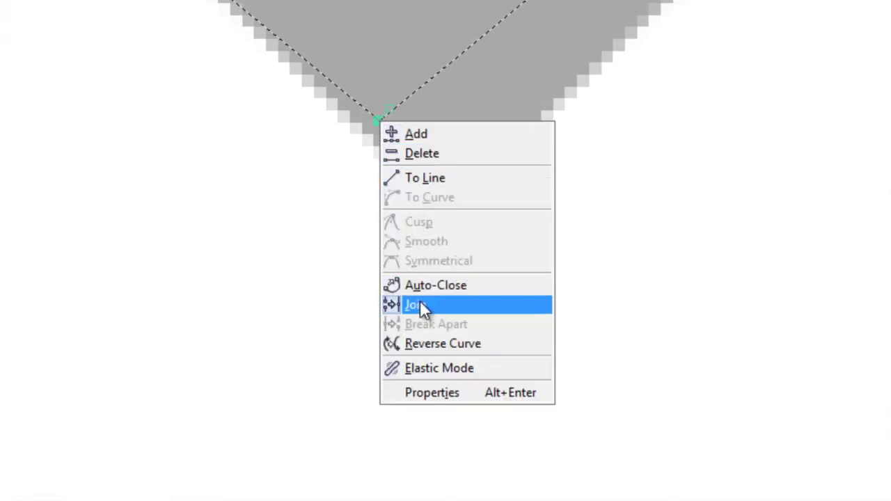
left_click(420, 306)
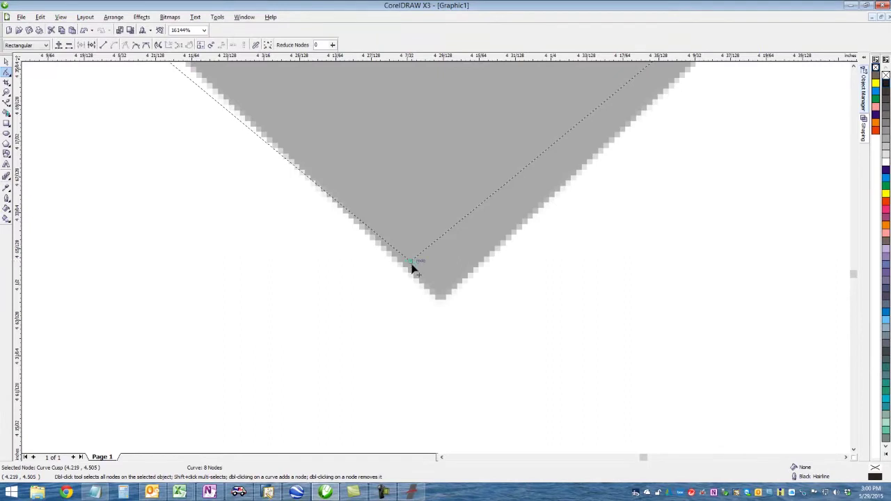
left_click_drag(411, 267, 441, 299)
left_click(7, 93)
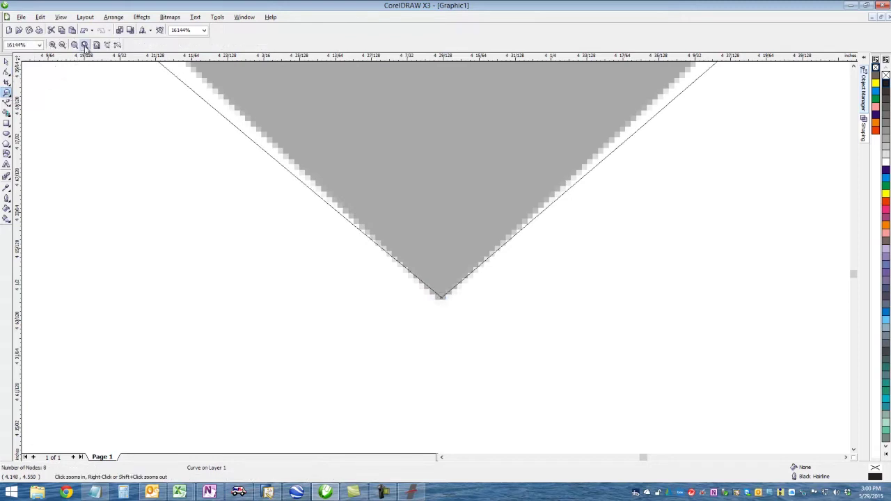
left_click(85, 46)
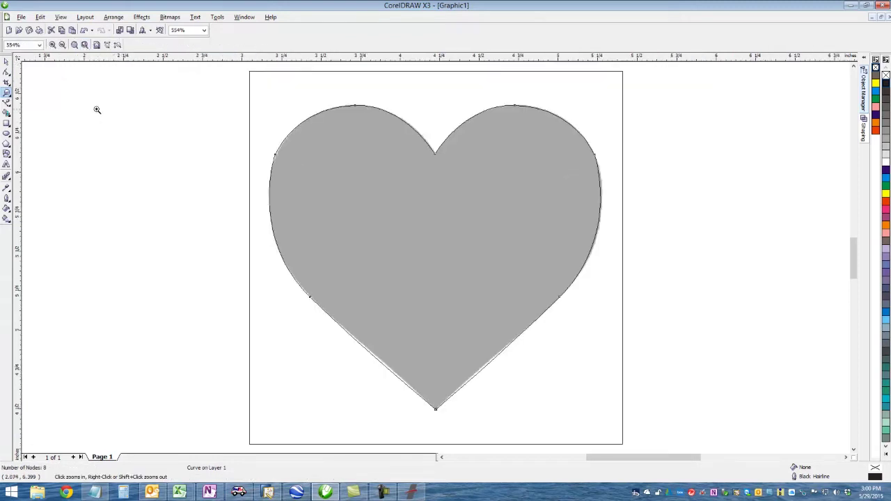
- Switch to Enhanced with Overprints view and delete the red heart bitmap
left_click(6, 62)
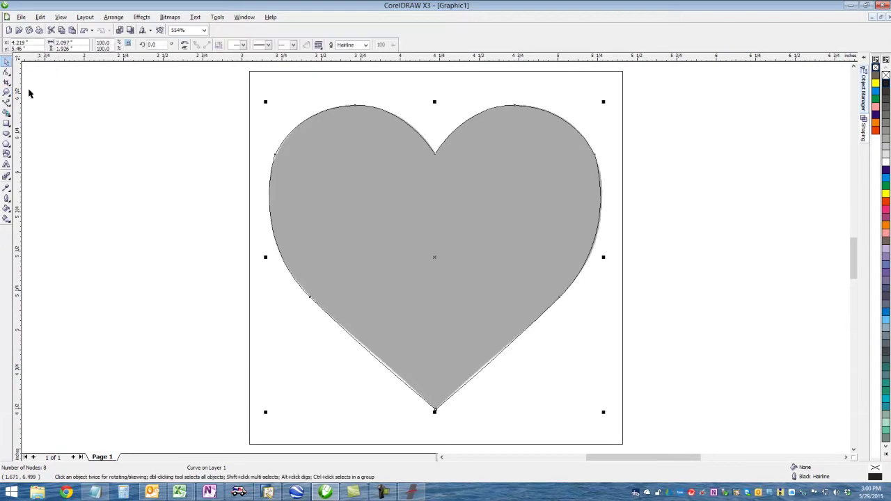
left_click(170, 186)
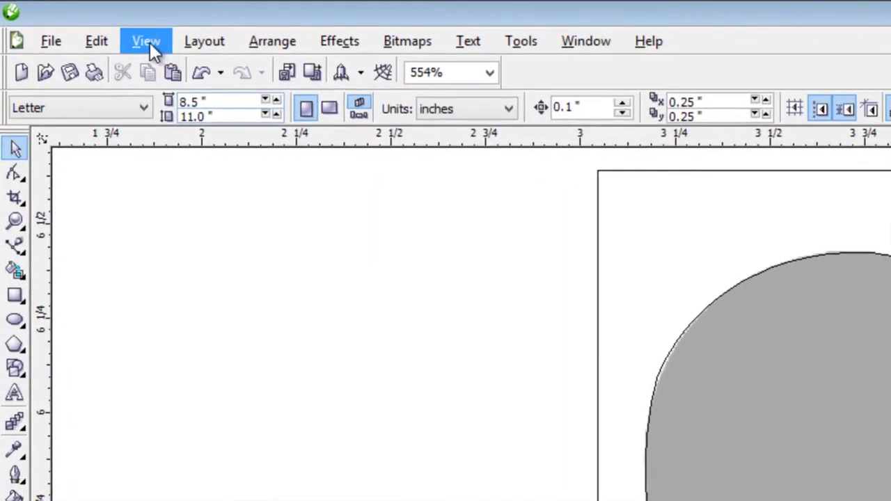
left_click(148, 42)
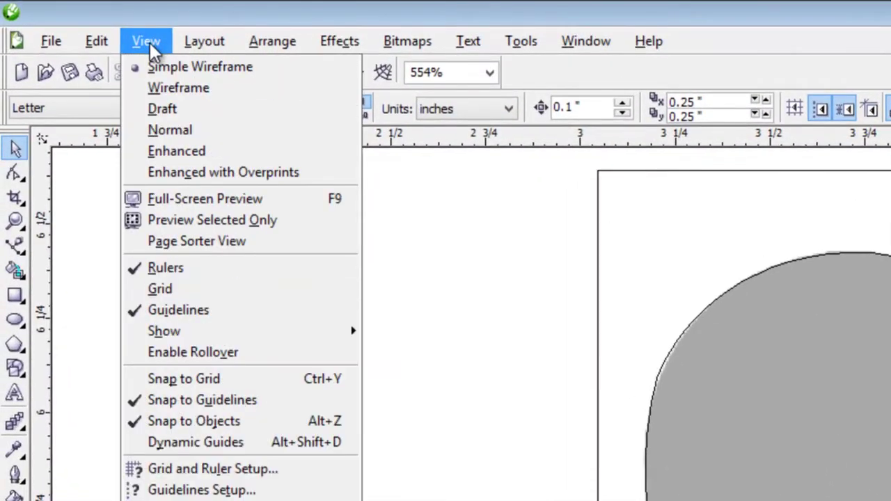
left_click(159, 169)
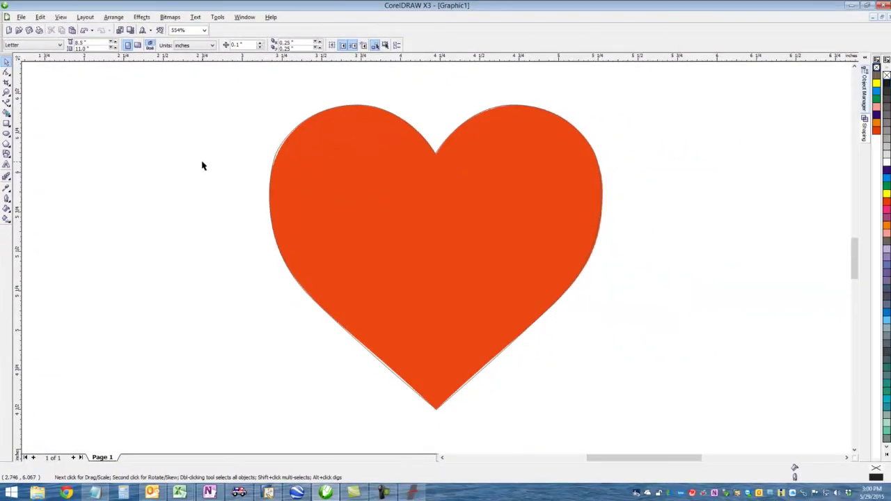
left_click(299, 151)
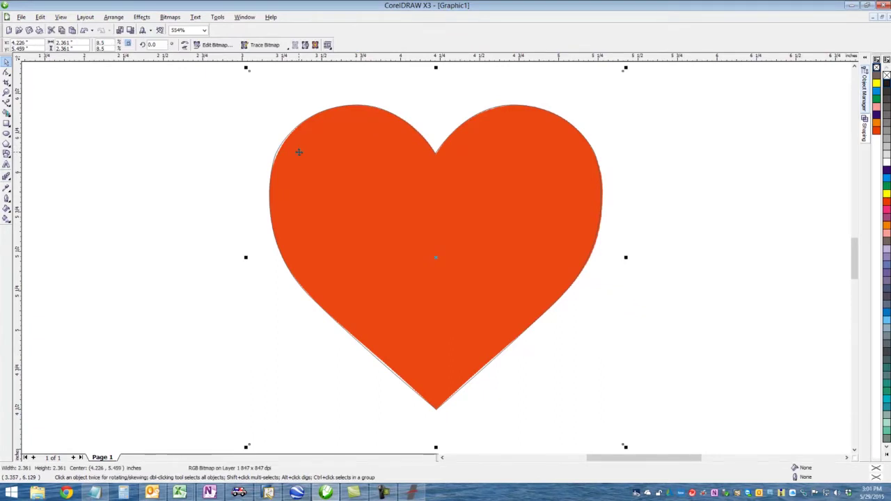
key("Delete")
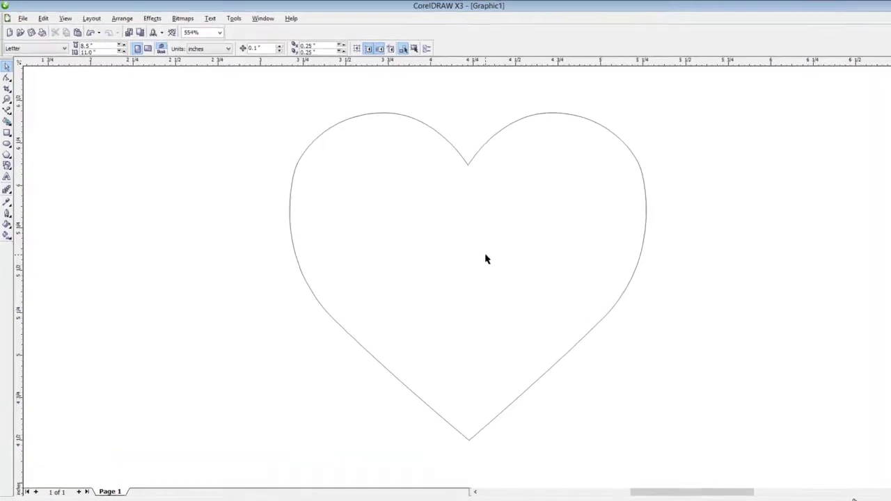
- Give the heart a cyan outline and move it to the lower-left corner at about x 1.252, y 1.167 in
left_click(15, 218)
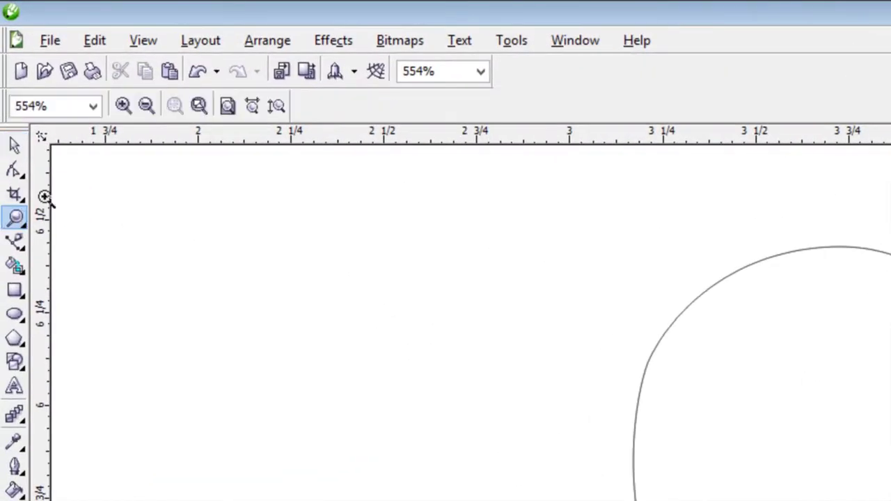
left_click(227, 106)
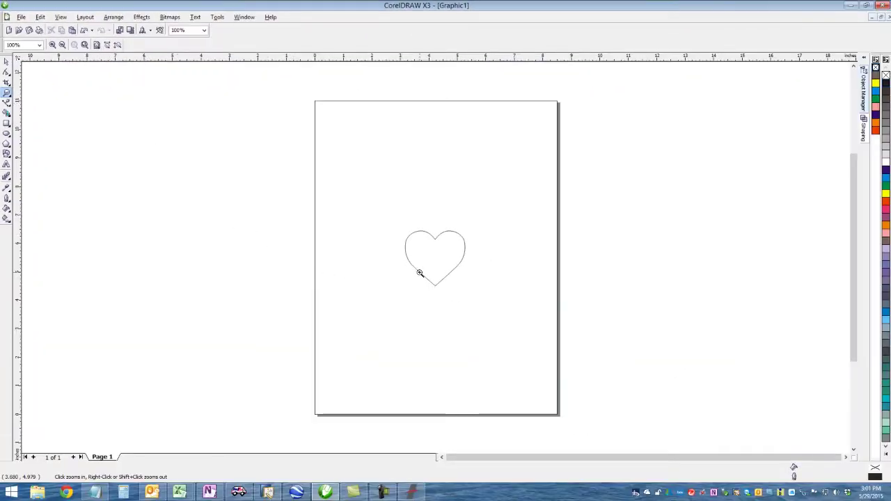
left_click(7, 62)
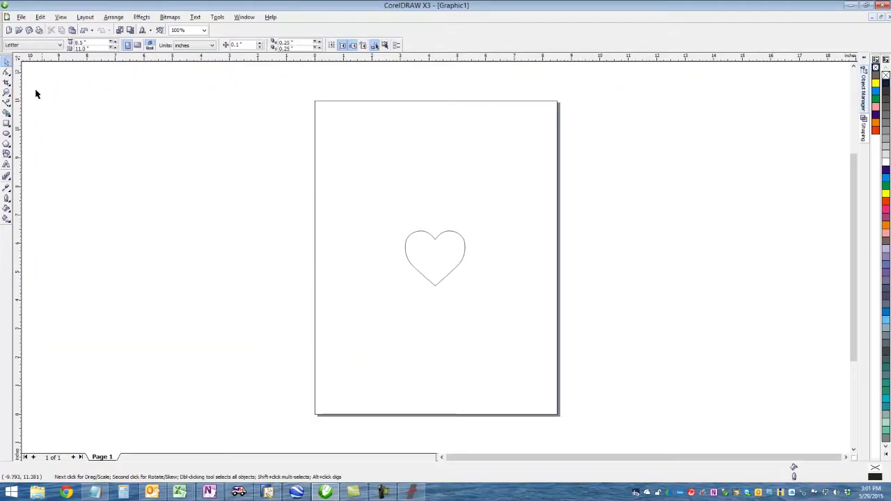
left_click(426, 235)
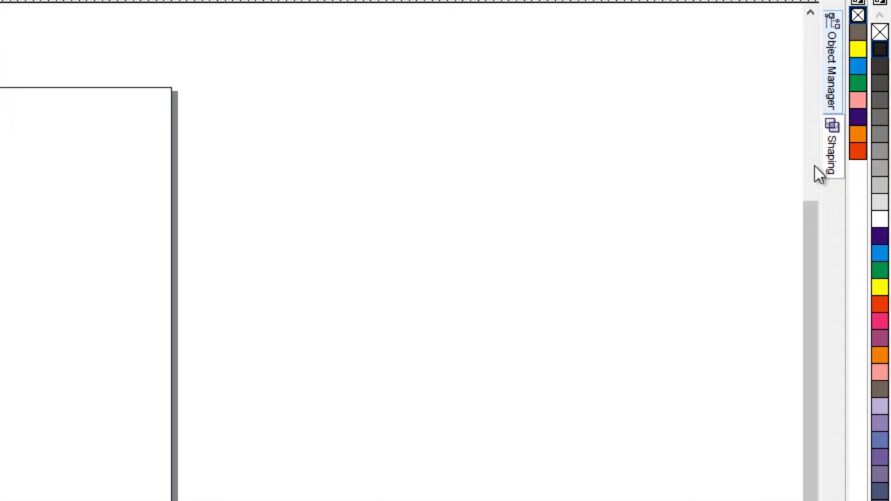
right_click(879, 259)
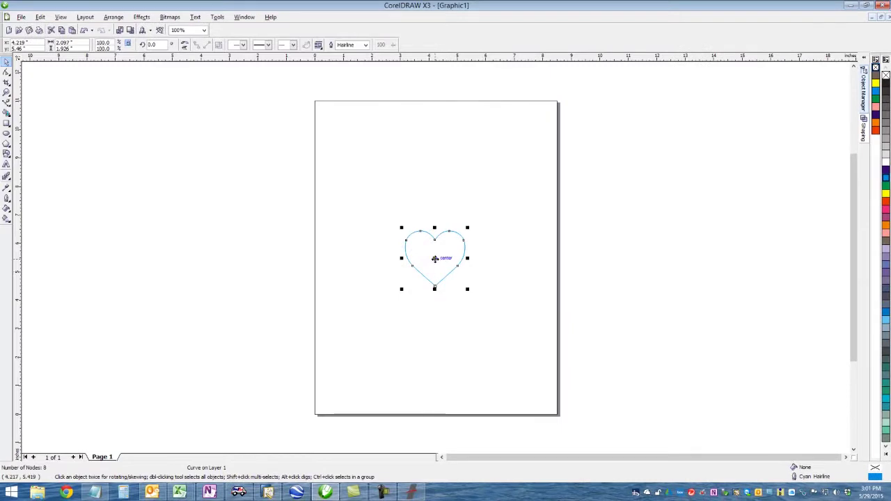
left_click_drag(434, 259, 349, 380)
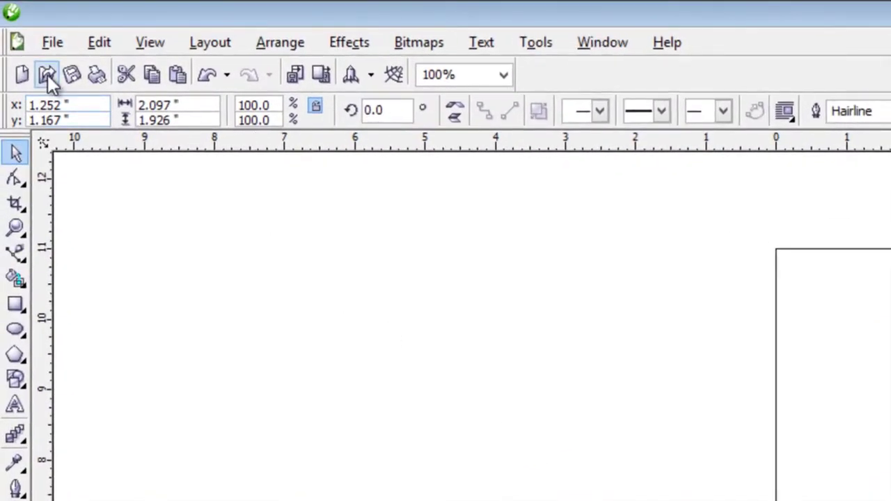
left_click(49, 43)
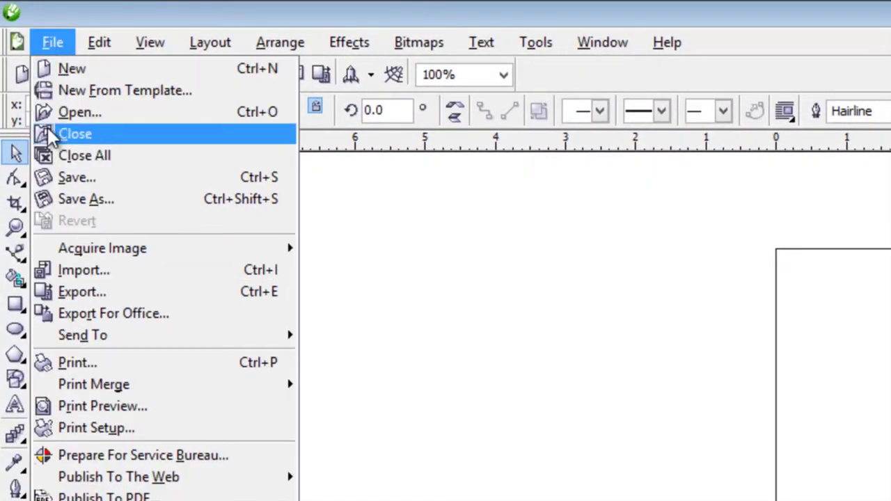
- Export the heart as Heart.plt (PLT - HPGL Plotter File) into the Plots folder
left_click(74, 290)
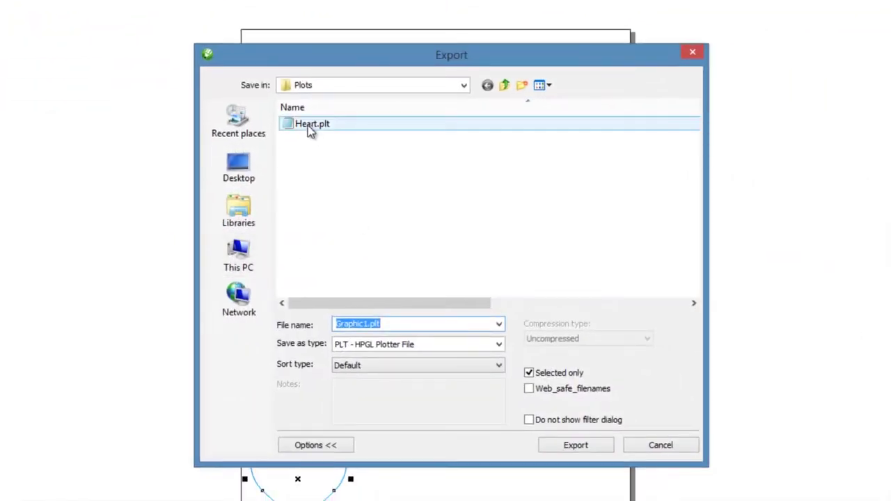
left_click(311, 125)
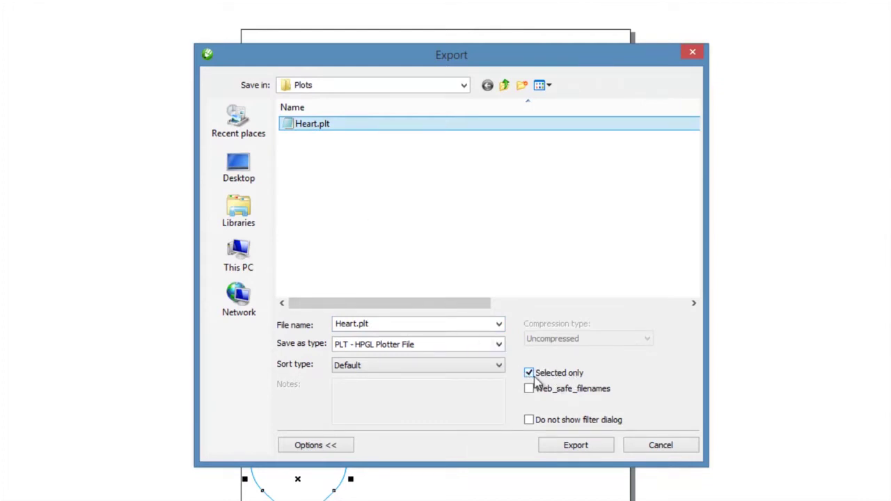
left_click(411, 344)
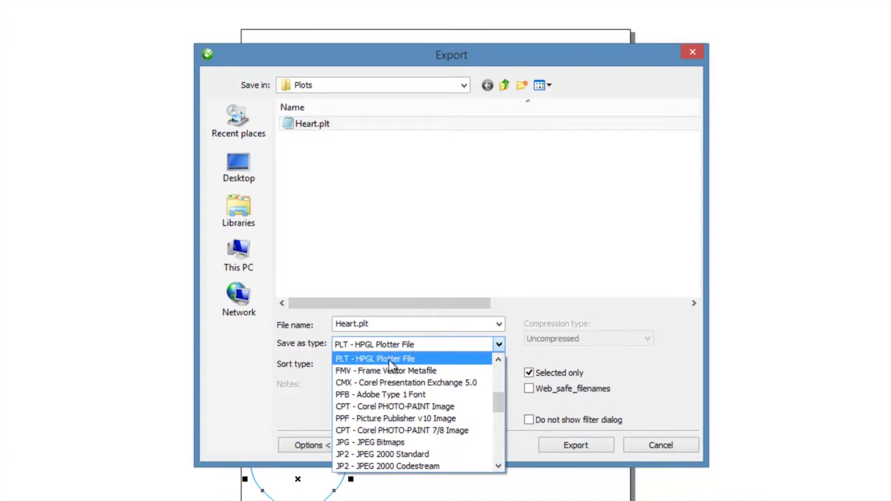
left_click(405, 362)
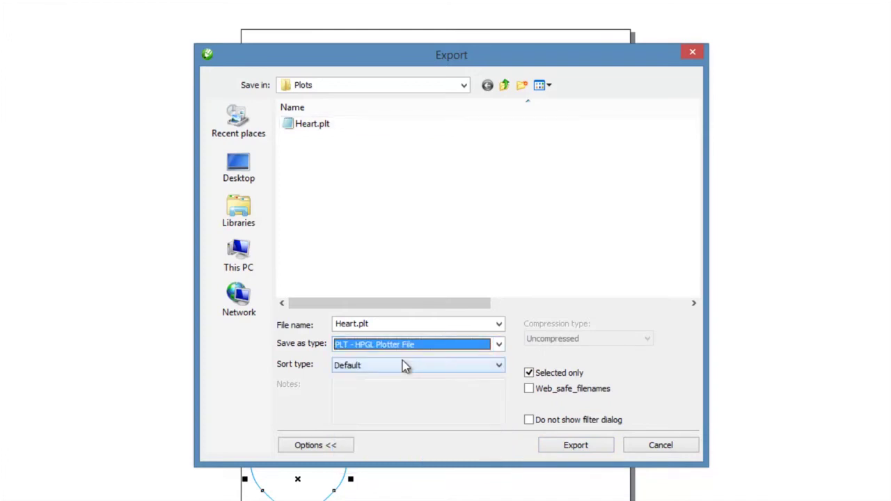
double_click(380, 324)
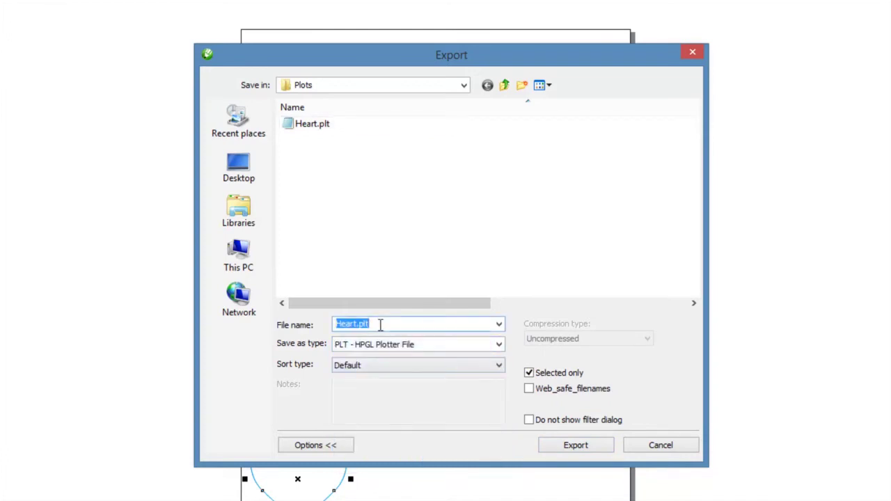
left_click(566, 445)
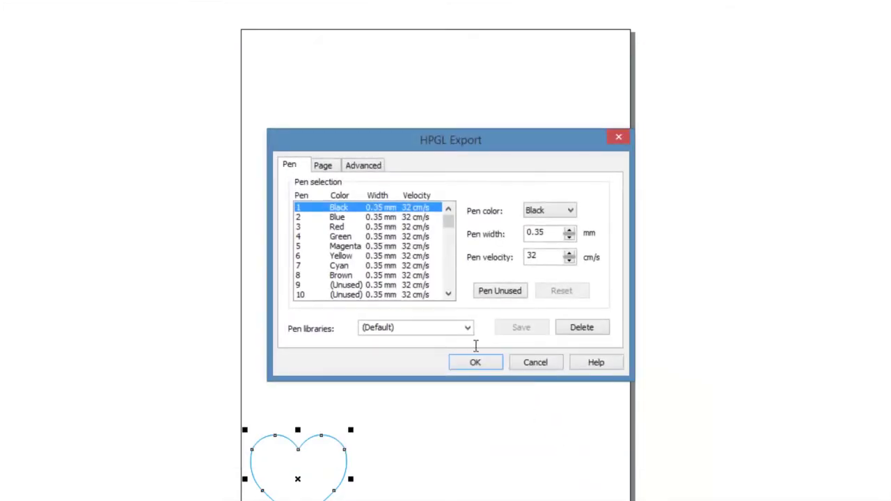
- Review the Page and Advanced HPGL options and accept the Heart.plt export at 100% scale
left_click(326, 168)
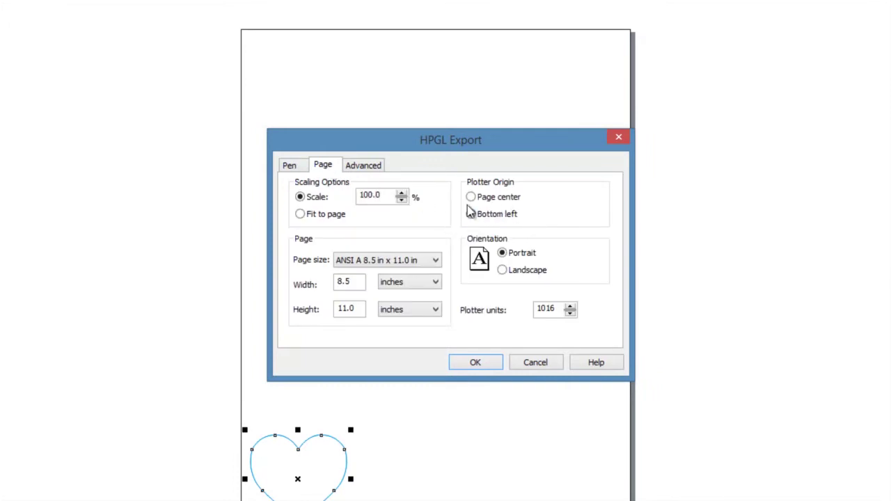
left_click(367, 170)
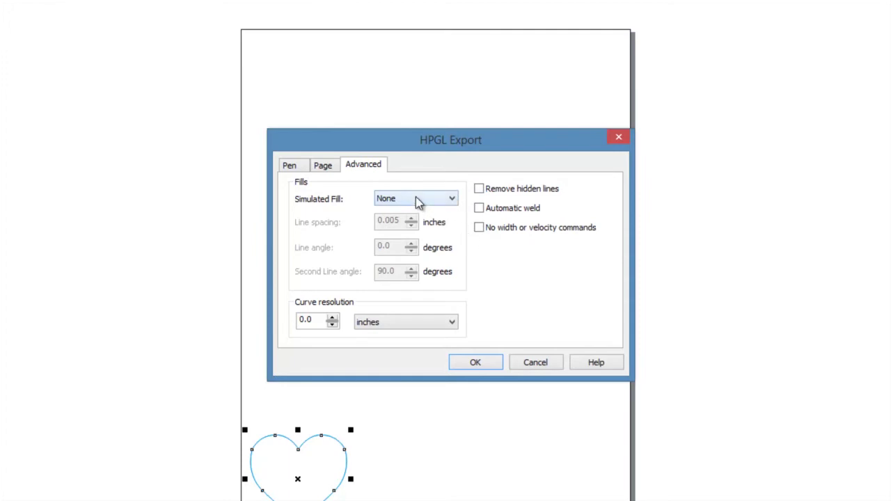
left_click(480, 363)
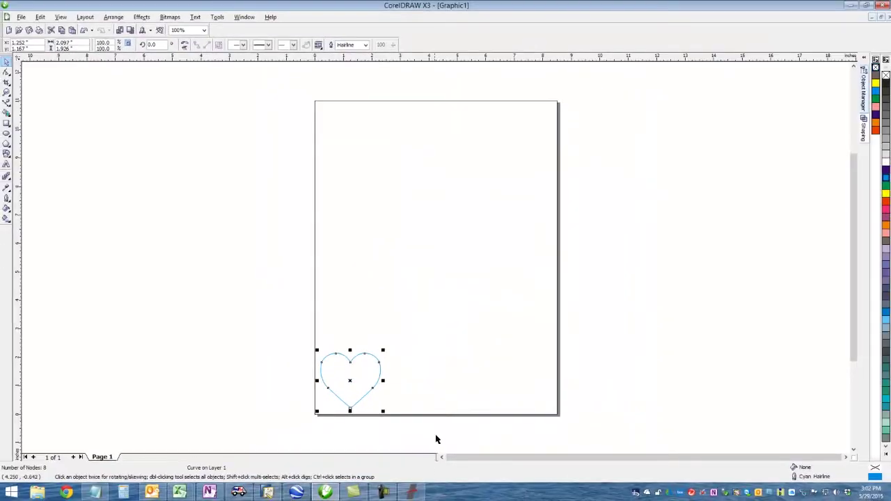
- Switch to CrystalStudio and open Heart.plt from the Plots folder
left_click(411, 494)
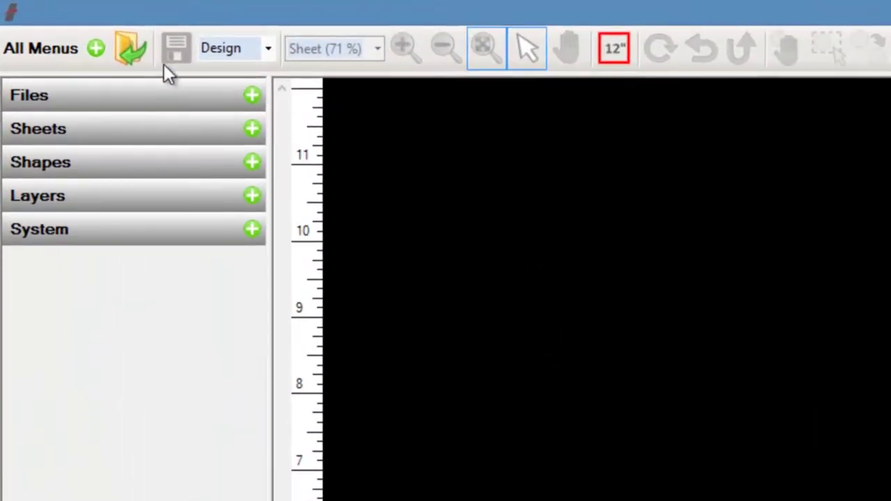
left_click(127, 39)
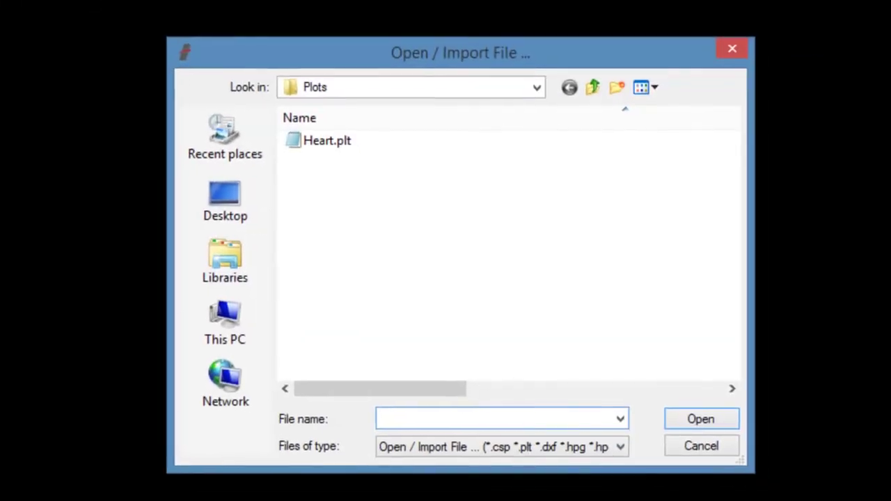
left_click(320, 139)
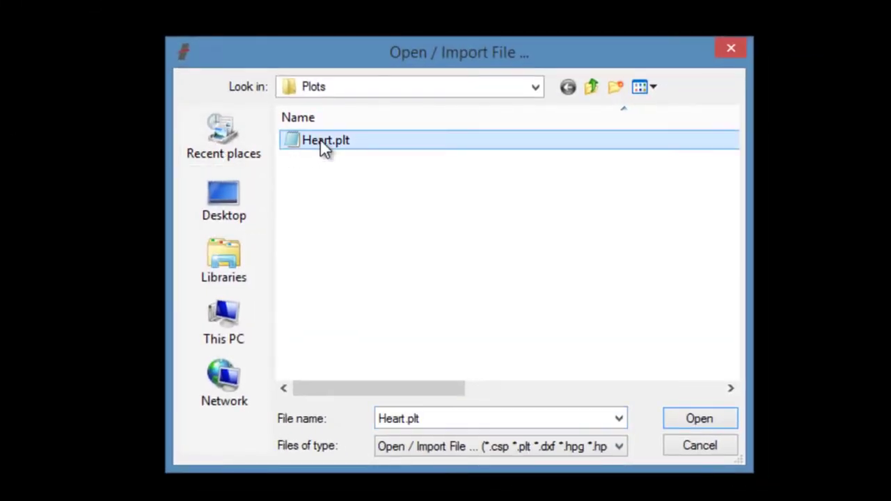
left_click(697, 420)
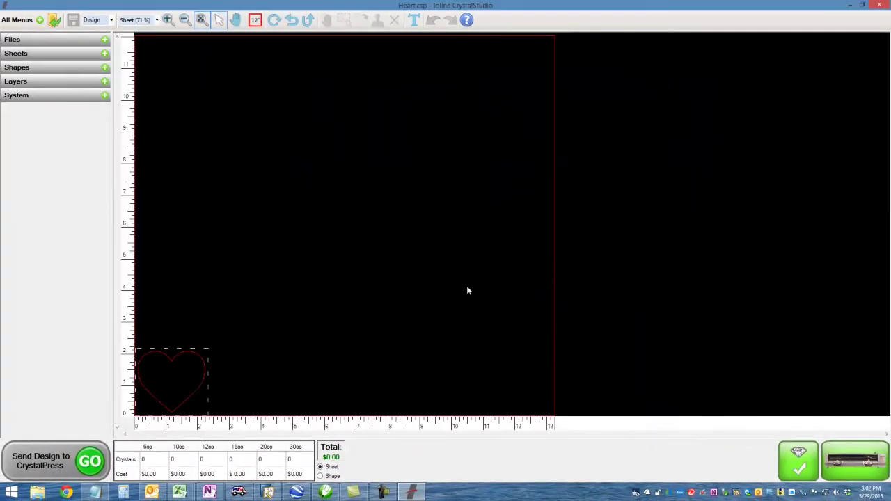
- Make Layer 1 visible with sorter number 1 and 10ss crystals, giving 42 crystals
left_click(50, 82)
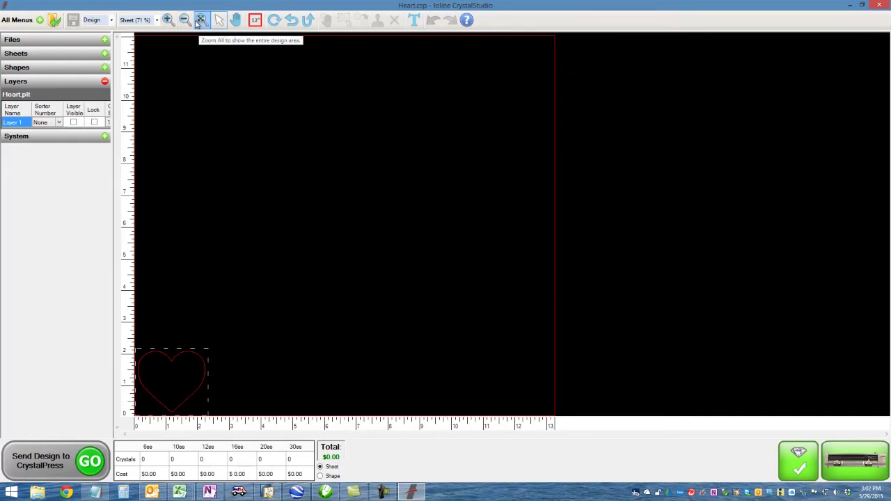
left_click(167, 20)
left_click(167, 20)
left_click(167, 21)
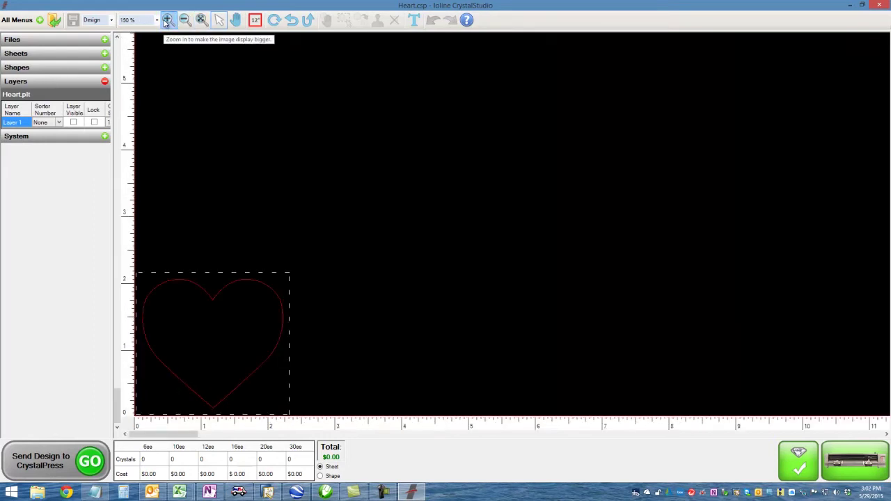
left_click(167, 20)
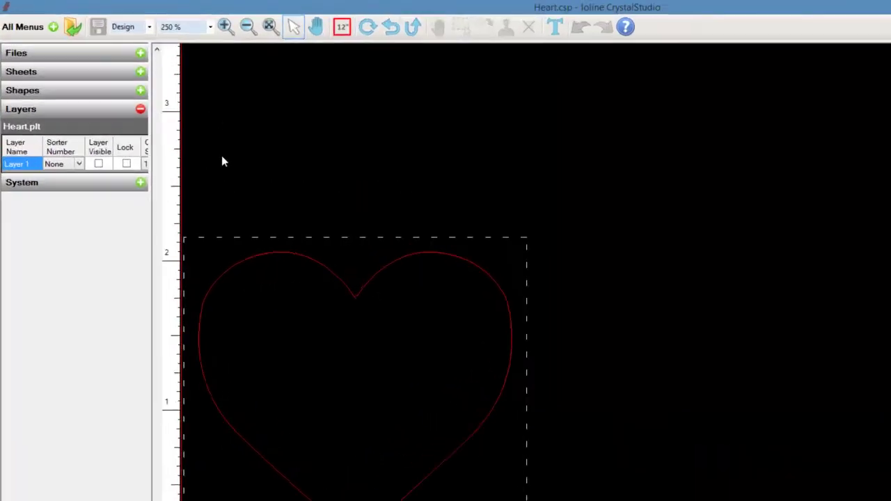
mouse_move(75, 122)
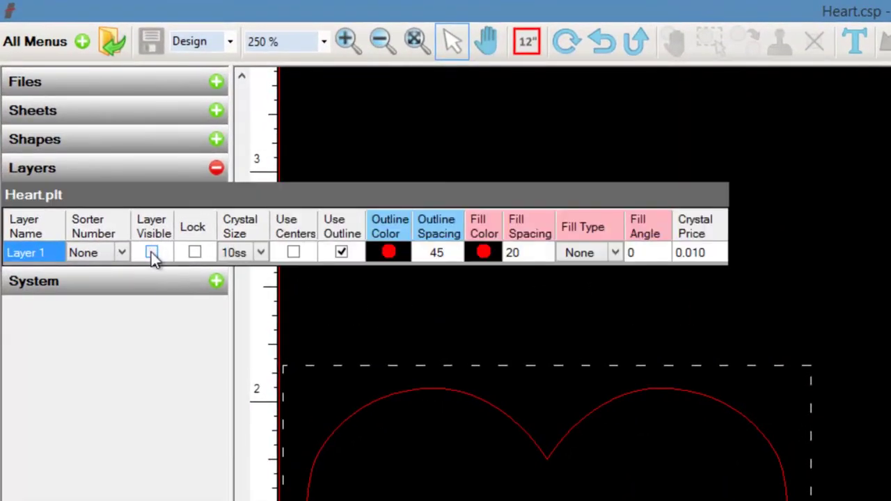
left_click(151, 252)
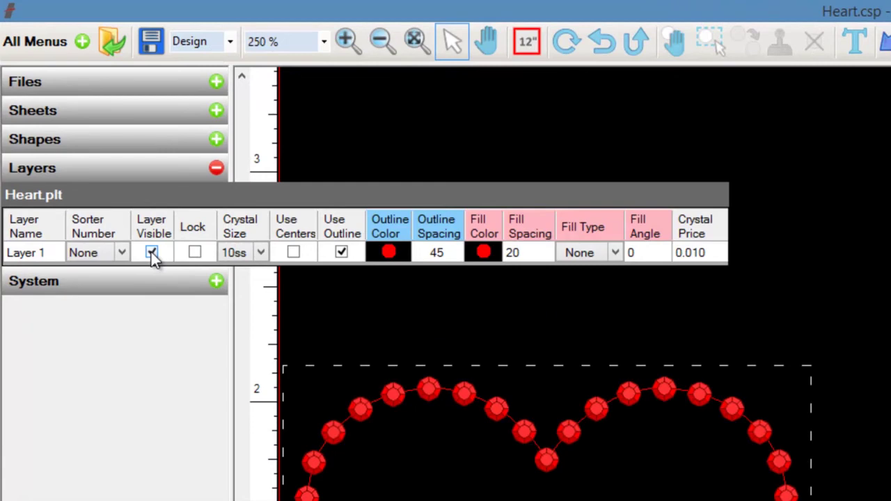
left_click(122, 250)
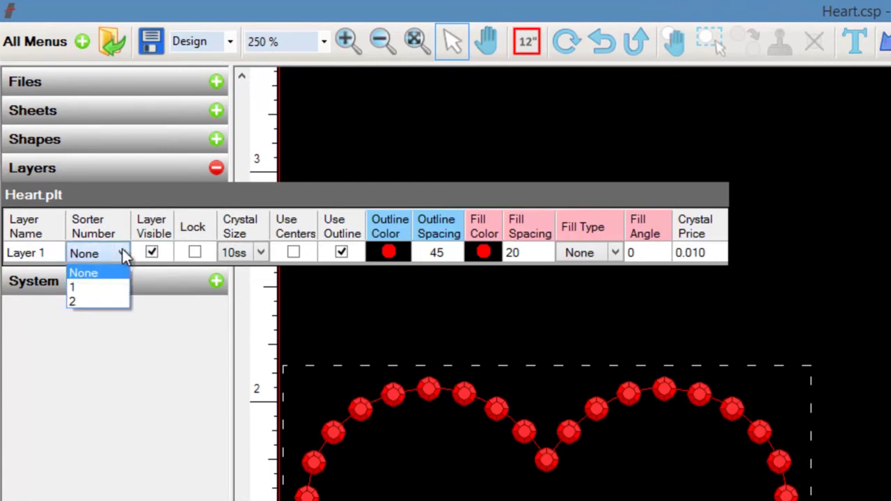
left_click(101, 288)
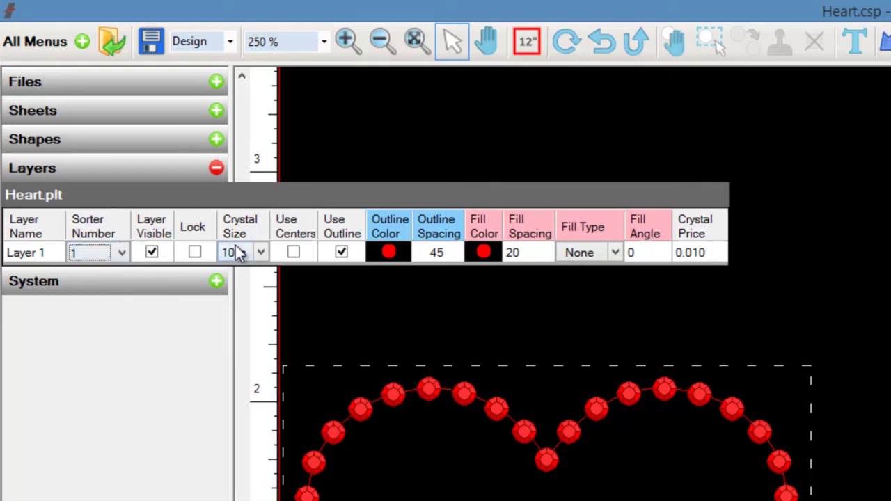
left_click(260, 253)
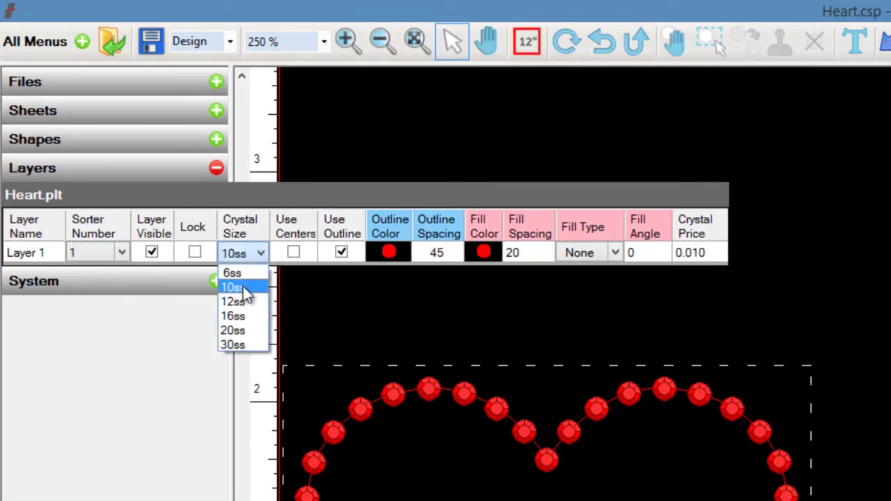
left_click(243, 286)
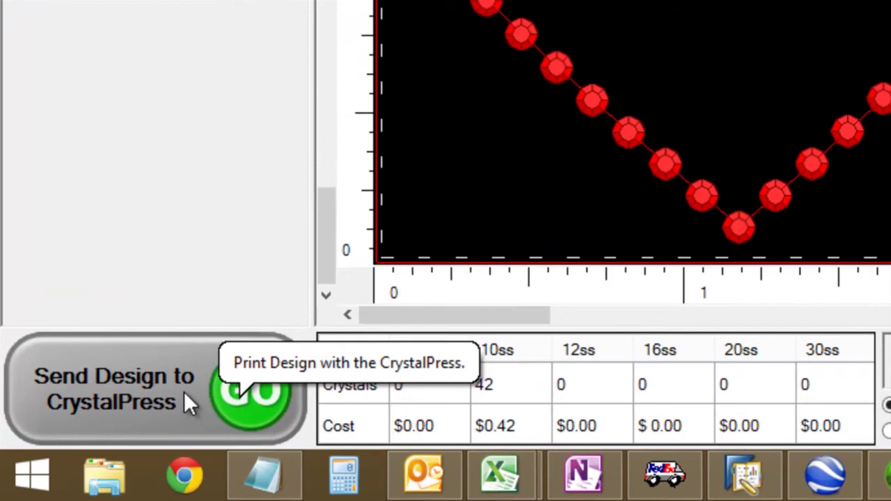
- Send the 42-crystal 10ss heart design to the CrystalPress with the GO button
left_click(184, 396)
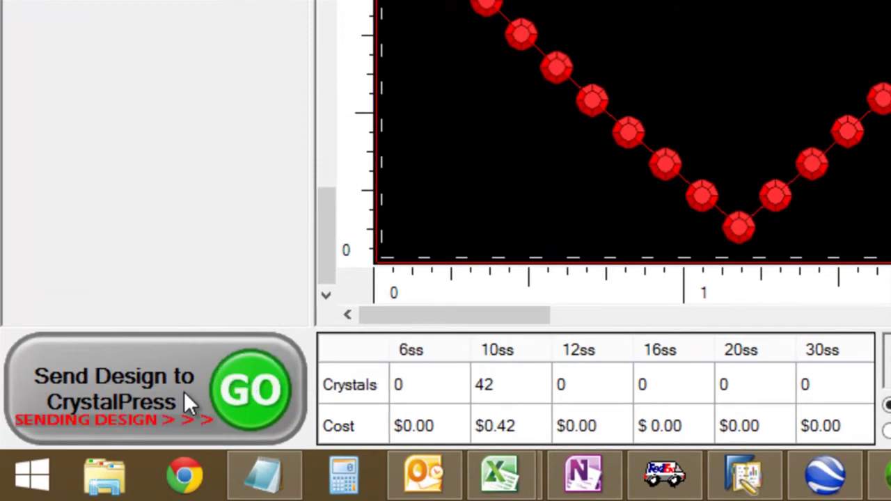